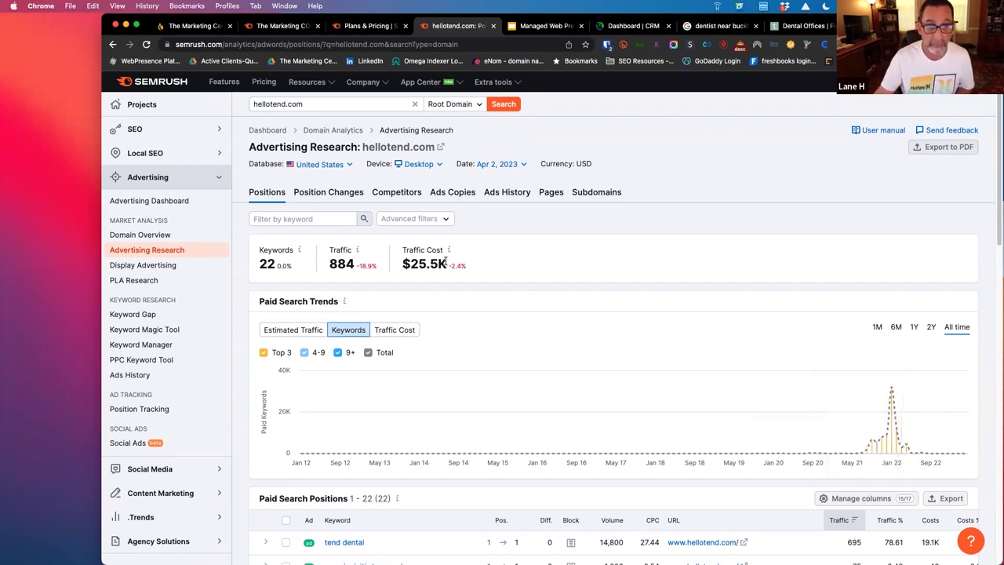
# Highlight the Traffic Cost figure in the hellotend.com advertising research report
pyautogui.moveTo(447, 263); pyautogui.dragTo(403, 264)
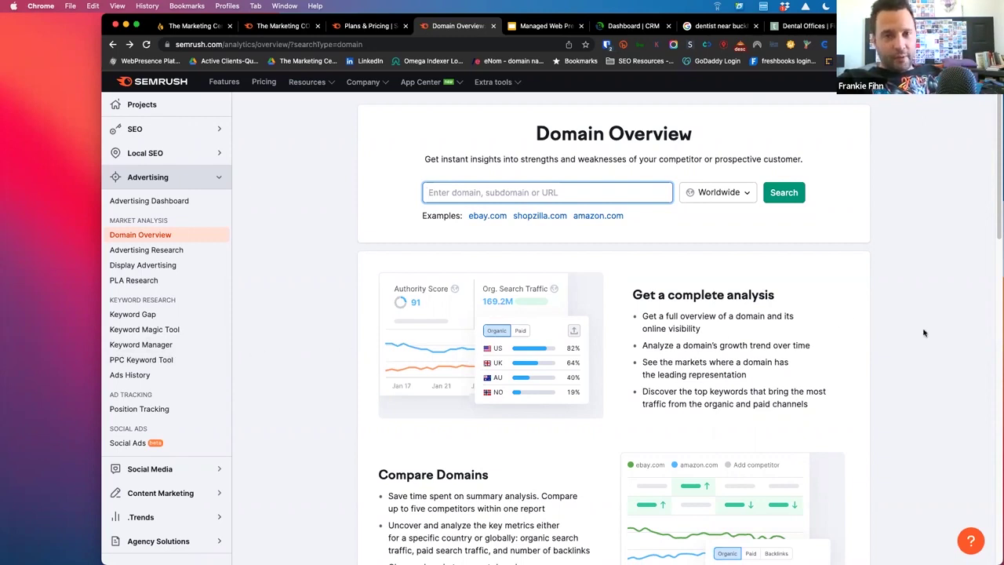
# Switch to the Google results and rerun the search for "dentist near buckhead atlanta ga"
pyautogui.click(712, 26)
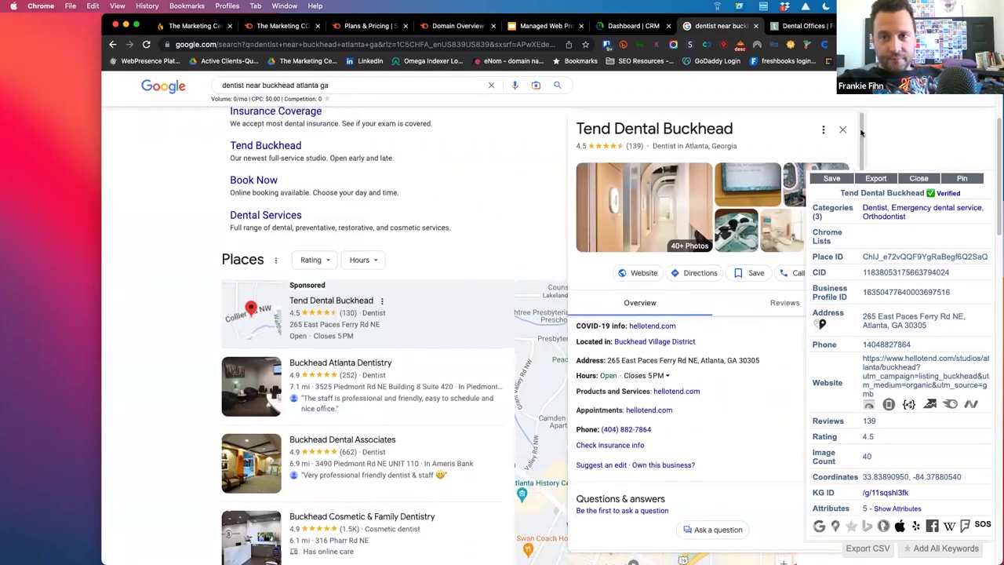
pyautogui.scroll(5, 321, 212)
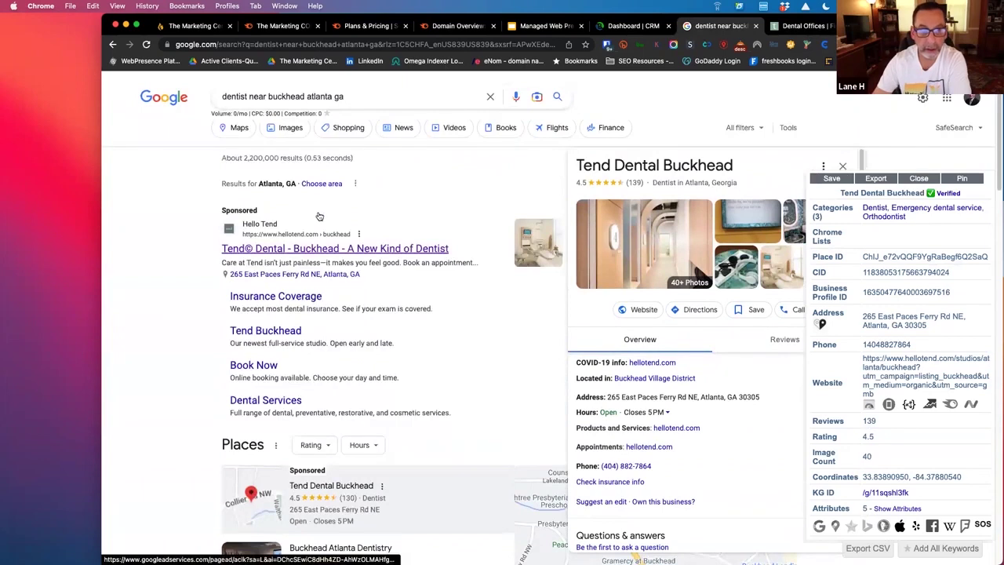
pyautogui.scroll(-5, 274, 80)
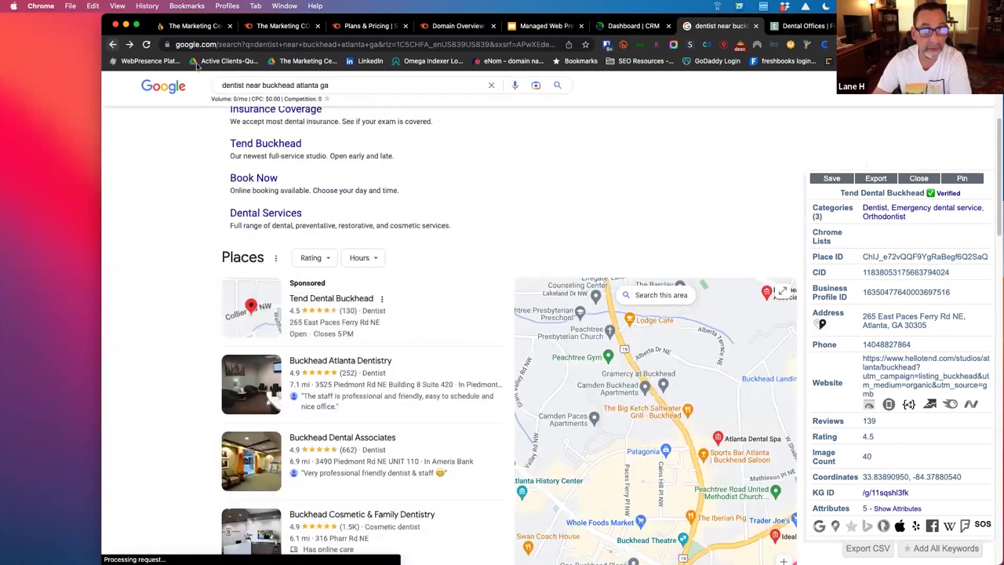
pyautogui.click(343, 86)
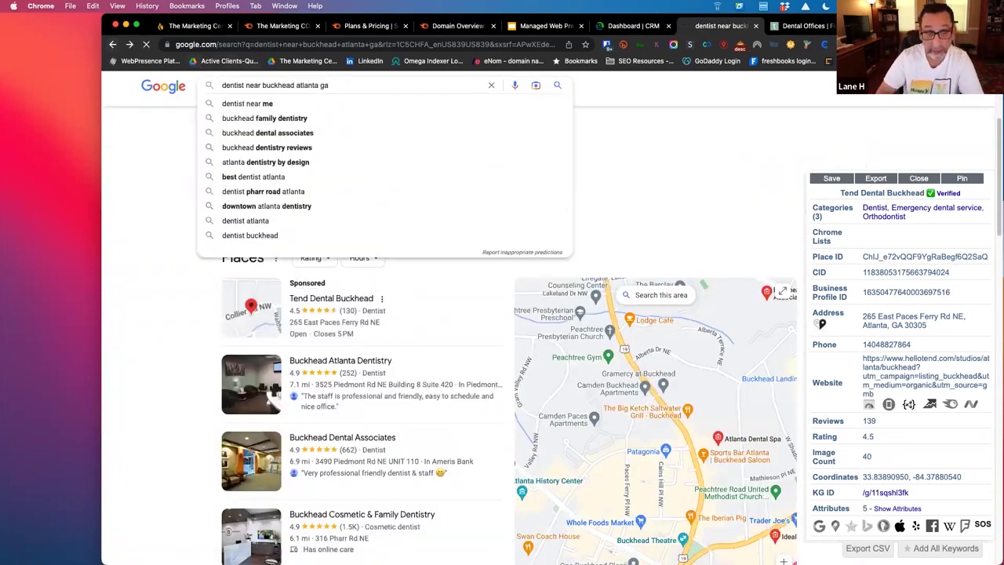
pyautogui.press('Return')
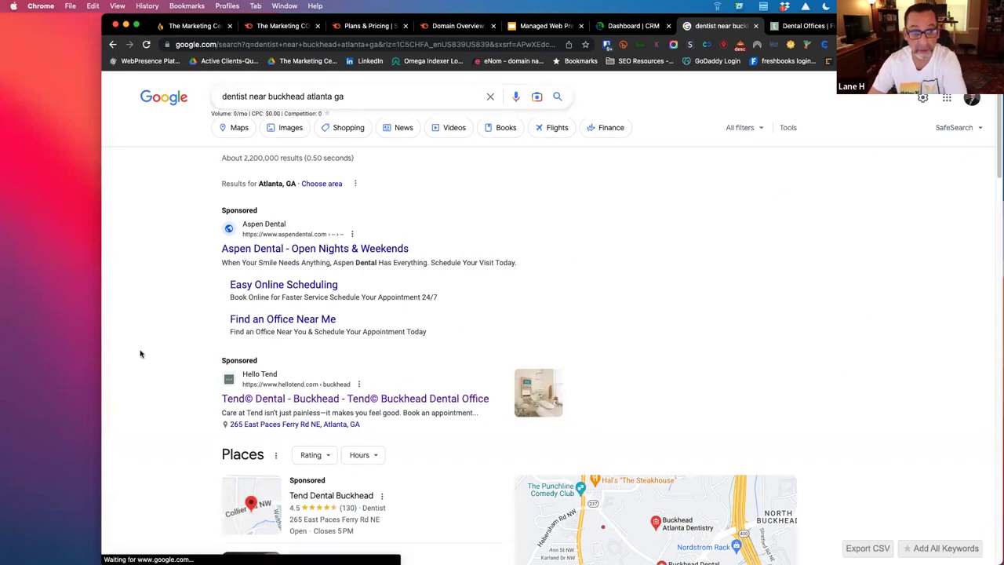
# Examine the sponsored dental ads and the Places listings in the Google results for the Buckhead dentist search
pyautogui.scroll(-4, 139, 352)
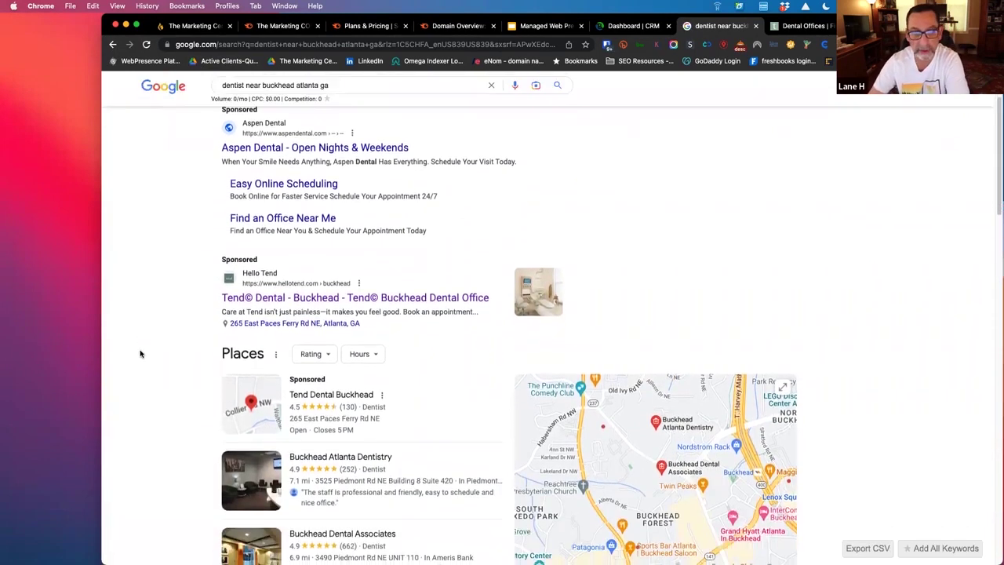
pyautogui.scroll(4, 139, 353)
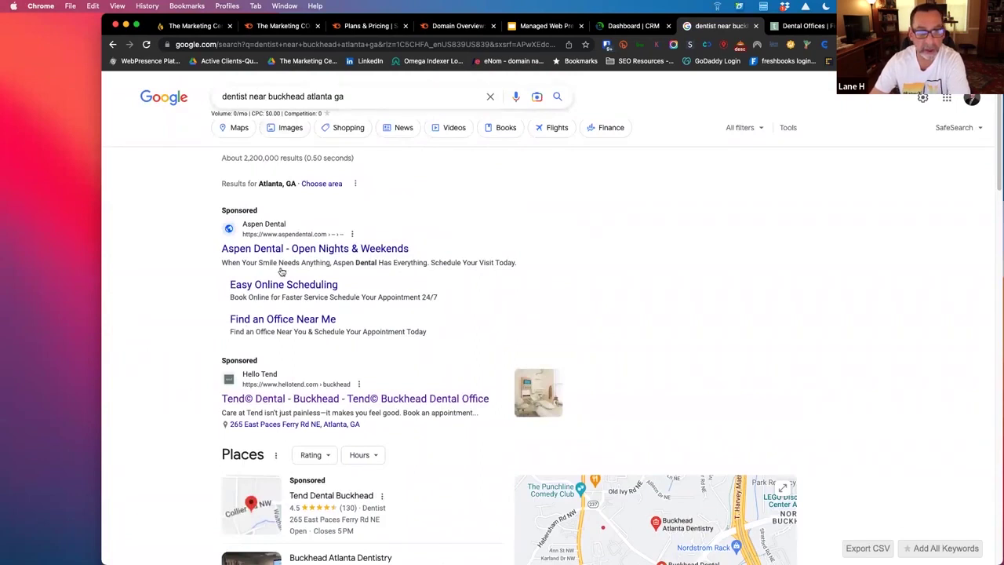
pyautogui.scroll(-1, 199, 300)
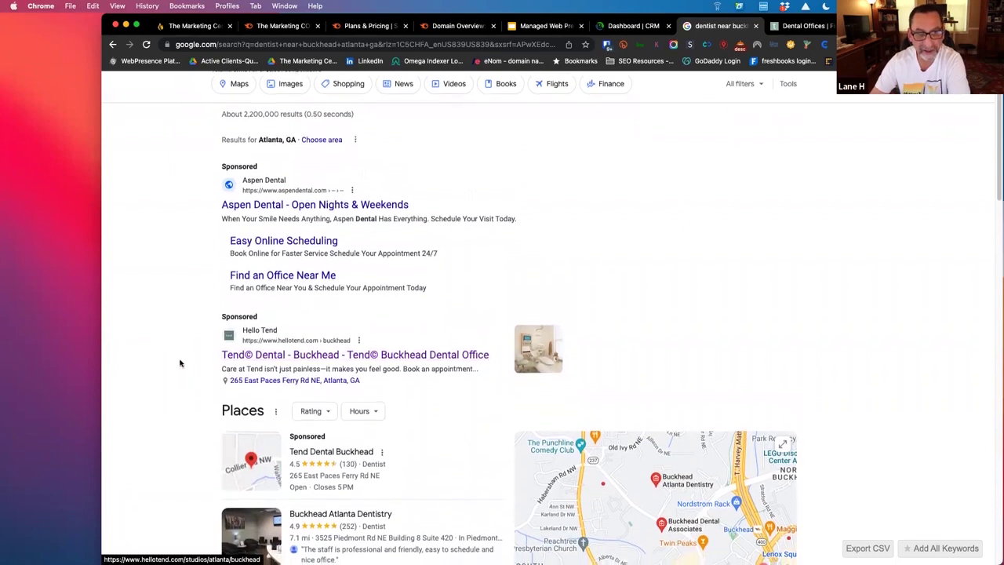
pyautogui.scroll(-1, 269, 336)
pyautogui.scroll(-2, 334, 328)
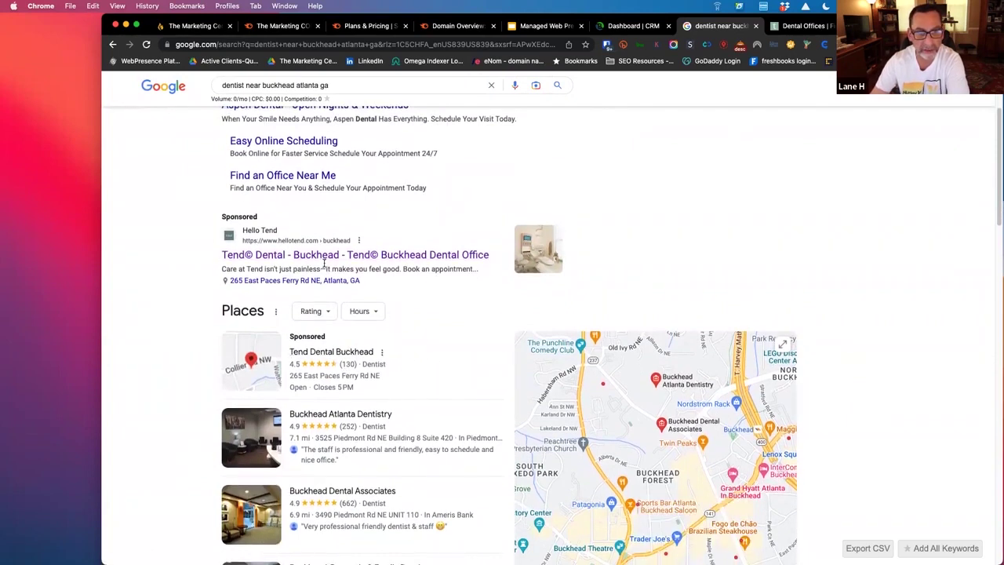
pyautogui.scroll(2, 331, 290)
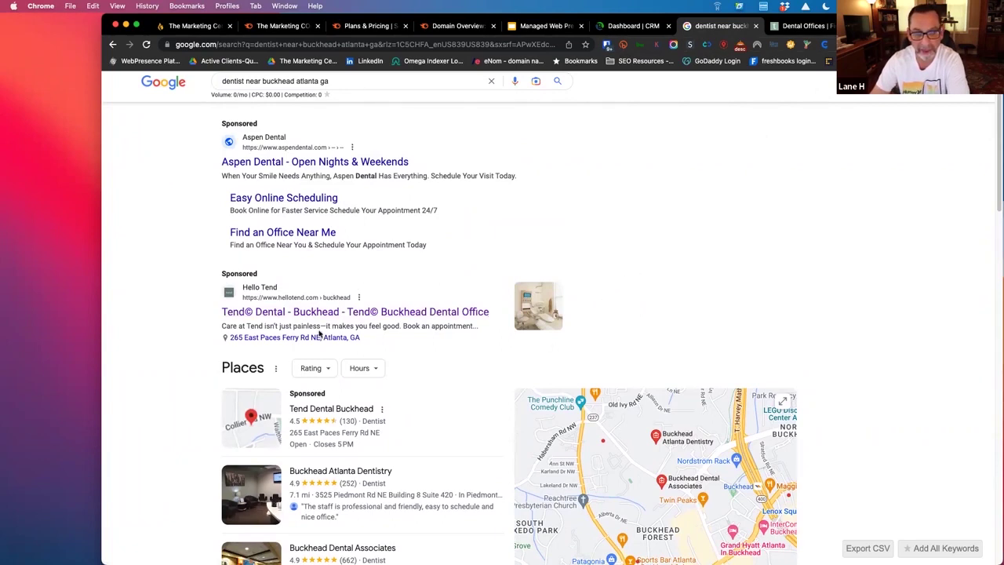
pyautogui.scroll(-3, 411, 338)
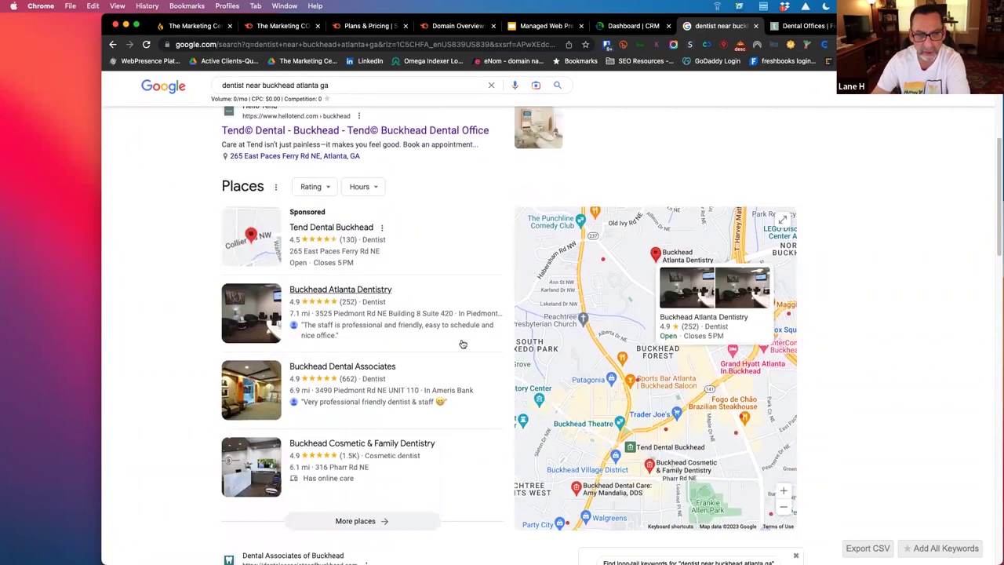
pyautogui.scroll(1, 439, 258)
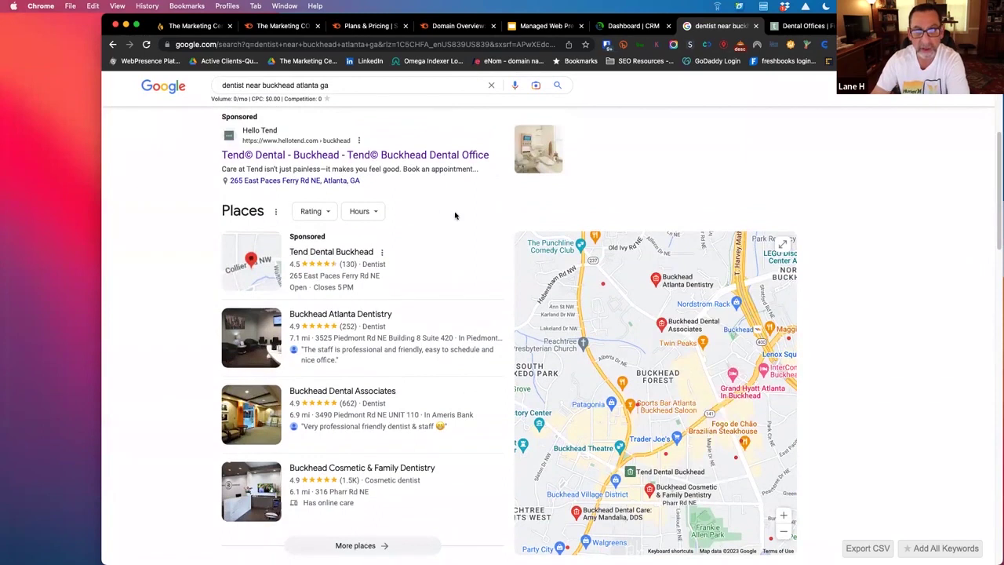
pyautogui.scroll(5, 463, 197)
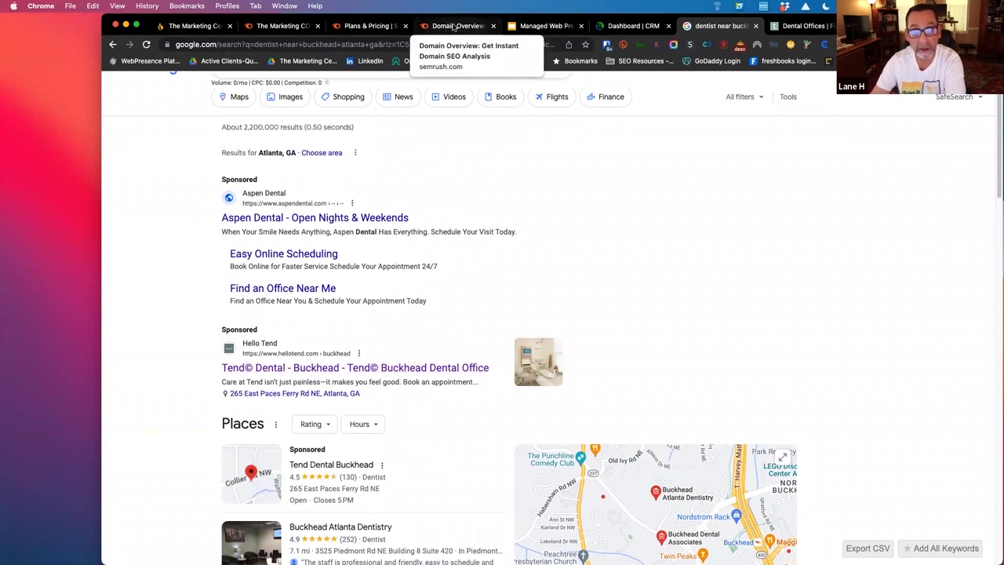
# Switch to Semrush and run a worldwide domain overview for hellotend.com
pyautogui.click(452, 27)
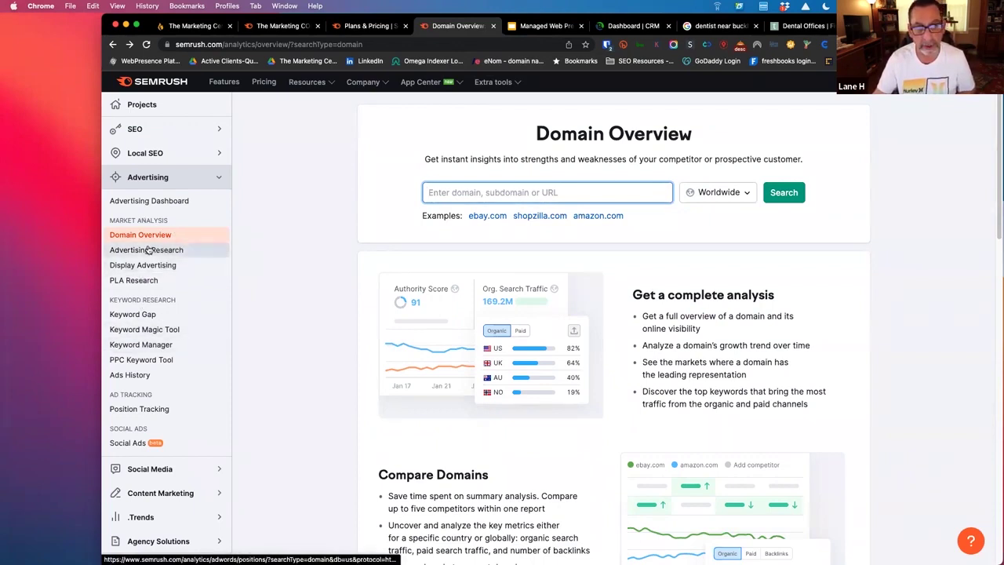
pyautogui.write('hellotend.com')
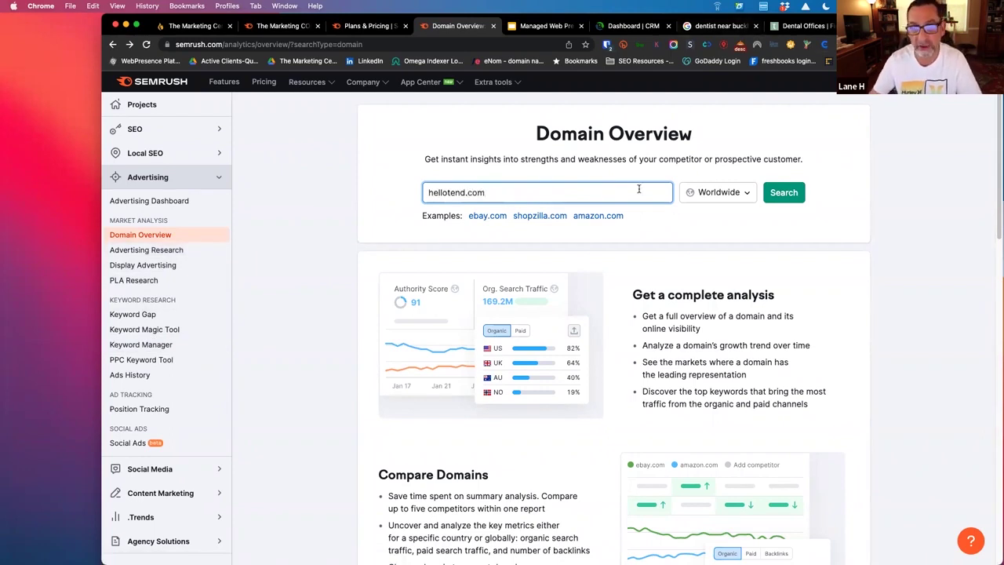
pyautogui.click(780, 192)
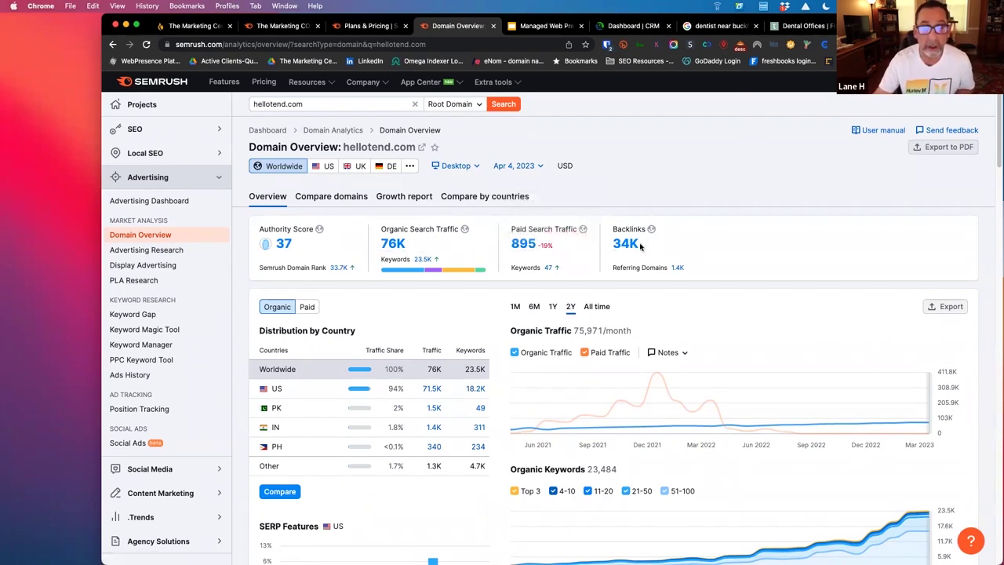
# Open the paid search traffic details for hellotend.com and highlight the Traffic Cost figure
pyautogui.click(525, 244)
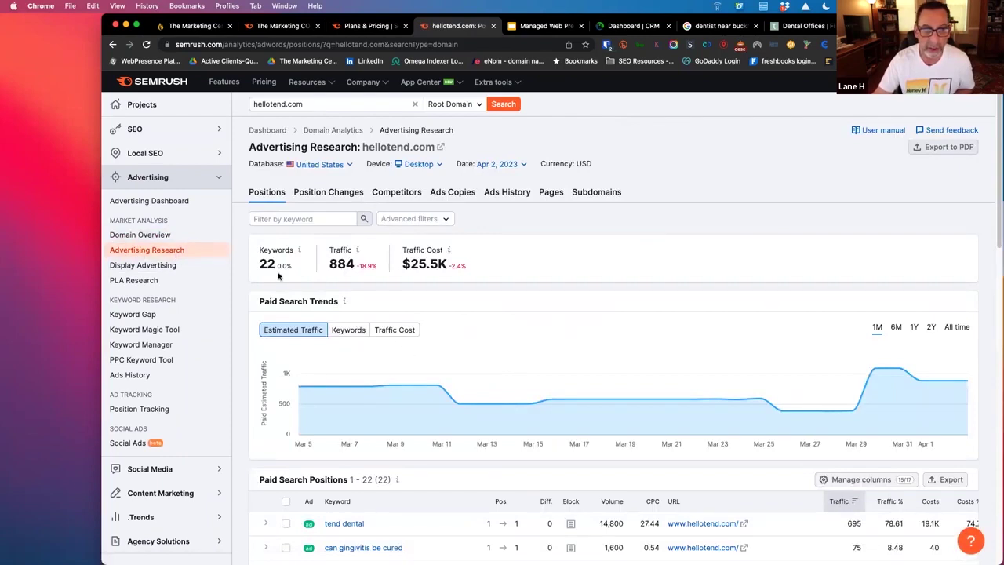
pyautogui.scroll(-2, 286, 286)
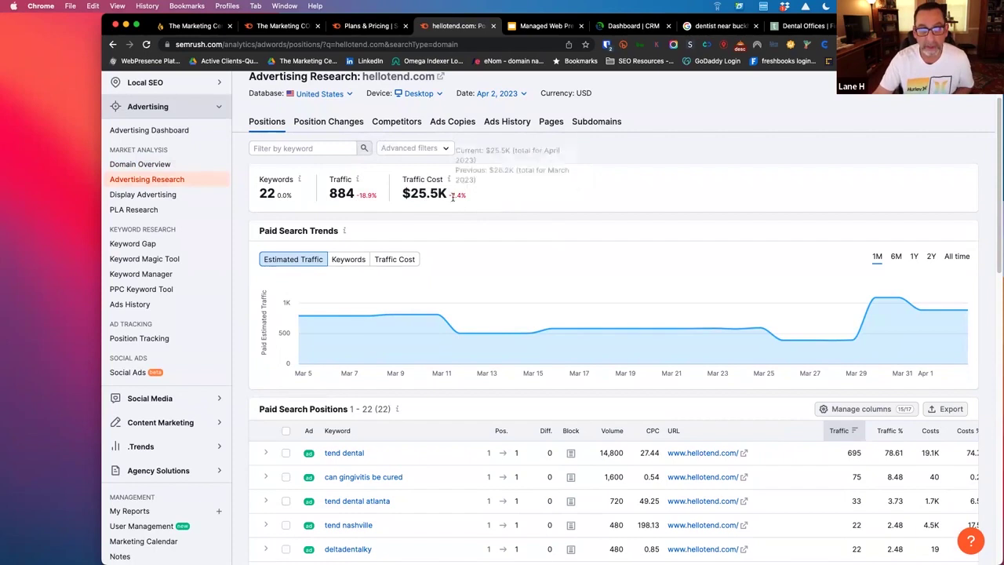
pyautogui.moveTo(447, 194); pyautogui.dragTo(405, 192)
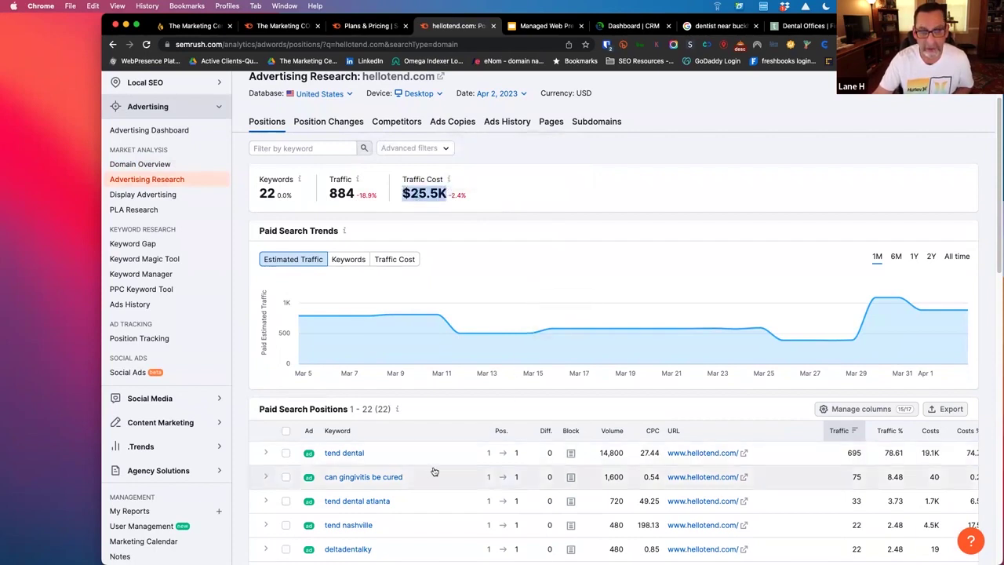
# Review the keywords in hellotend.com's Paid Search Positions list, from the highest-traffic terms to the end
pyautogui.scroll(-3, 430, 471)
pyautogui.scroll(-5, 430, 470)
pyautogui.scroll(1, 431, 439)
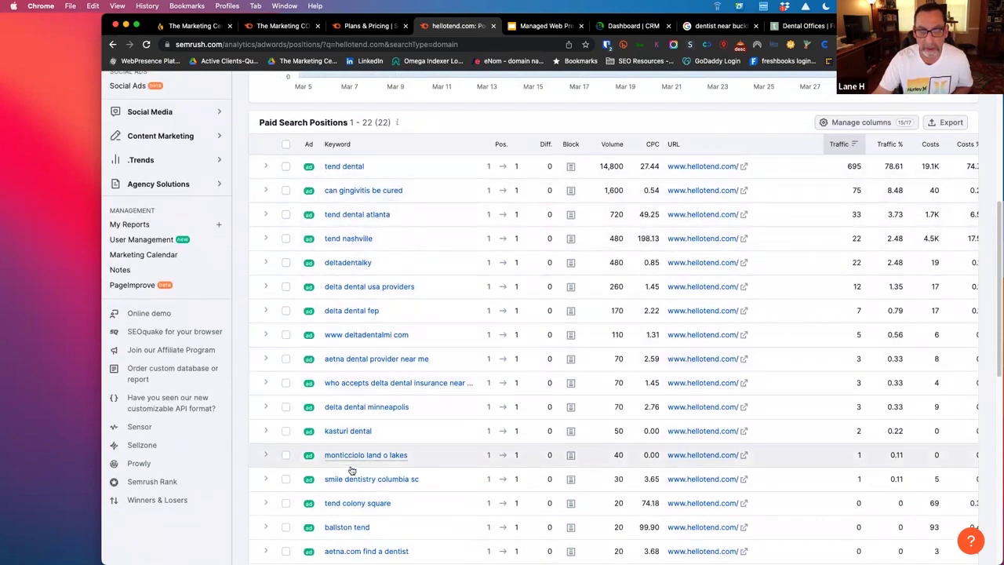
pyautogui.scroll(-1, 355, 323)
pyautogui.scroll(-4, 356, 324)
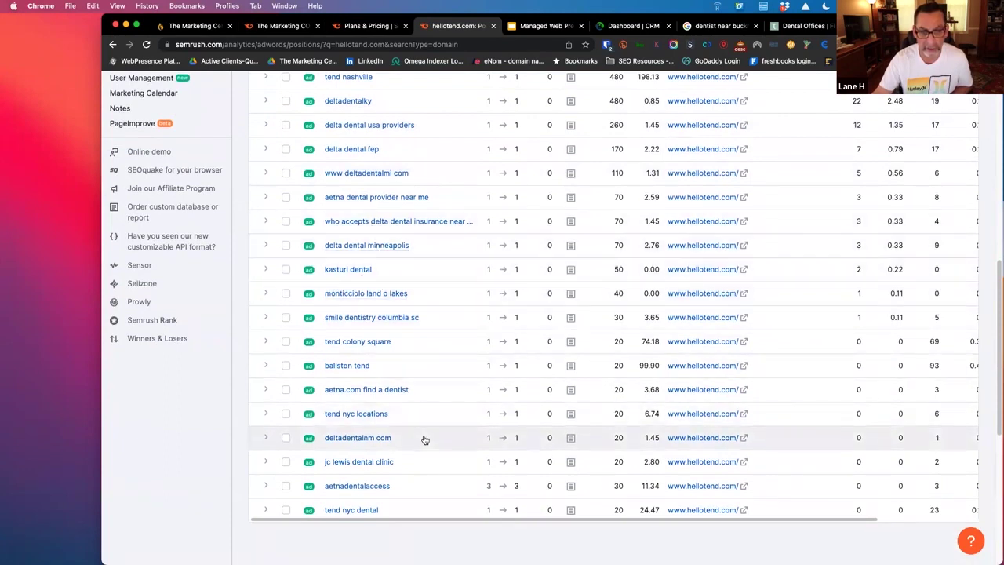
pyautogui.scroll(-1, 434, 445)
pyautogui.scroll(5, 588, 428)
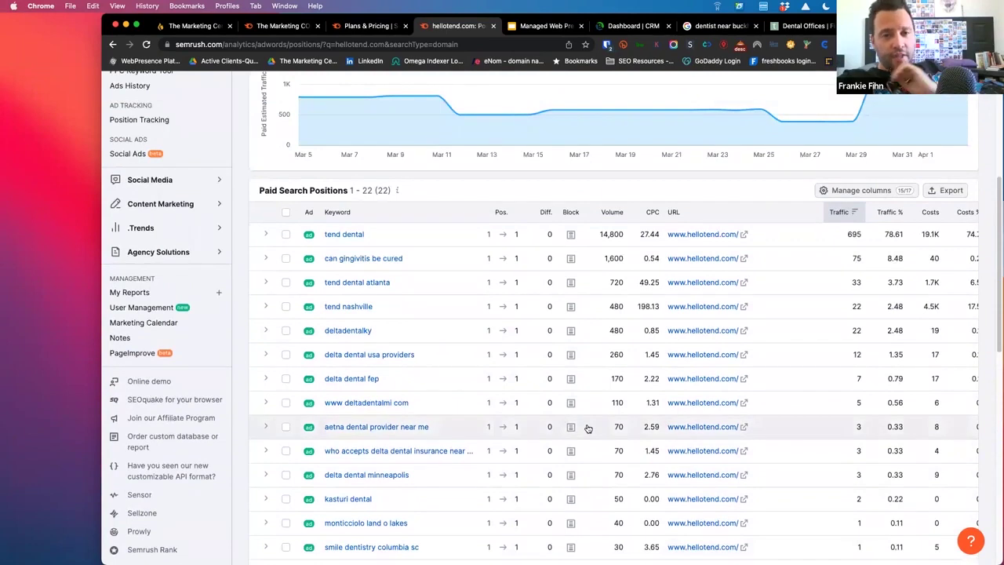
pyautogui.scroll(6, 588, 428)
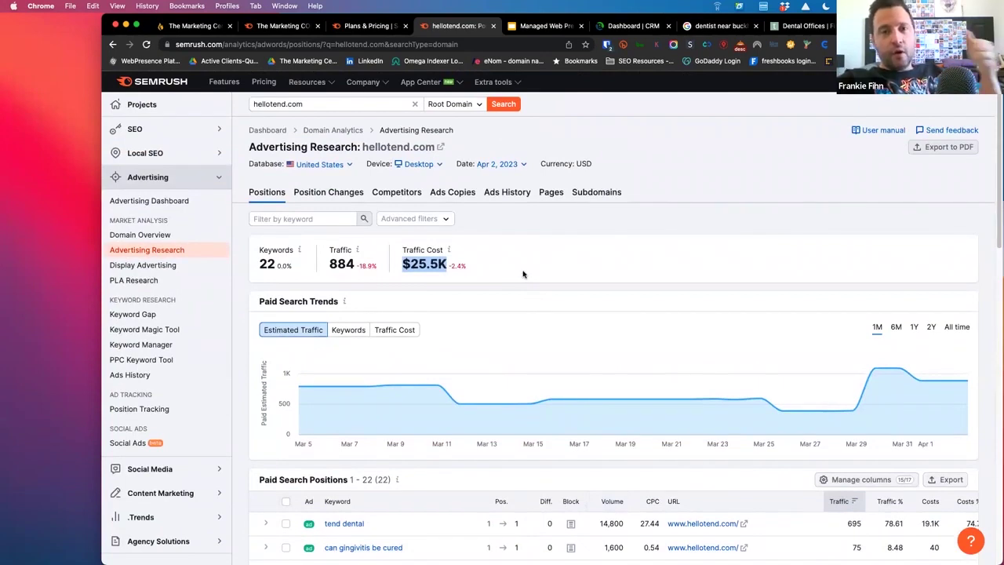
# Show the paid search trend by keywords over all time and inspect the chart's data points
pyautogui.click(362, 332)
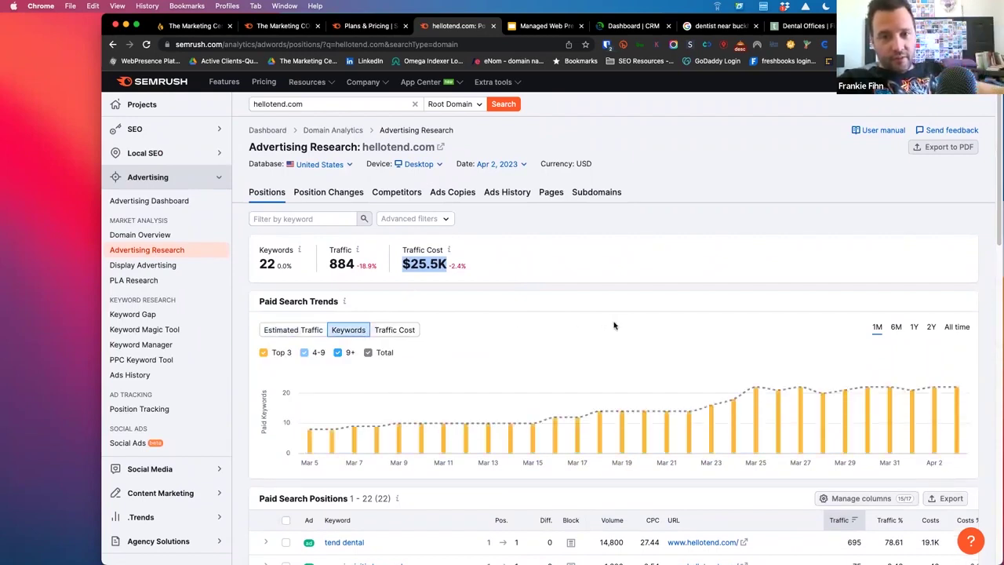
pyautogui.moveTo(310, 448)
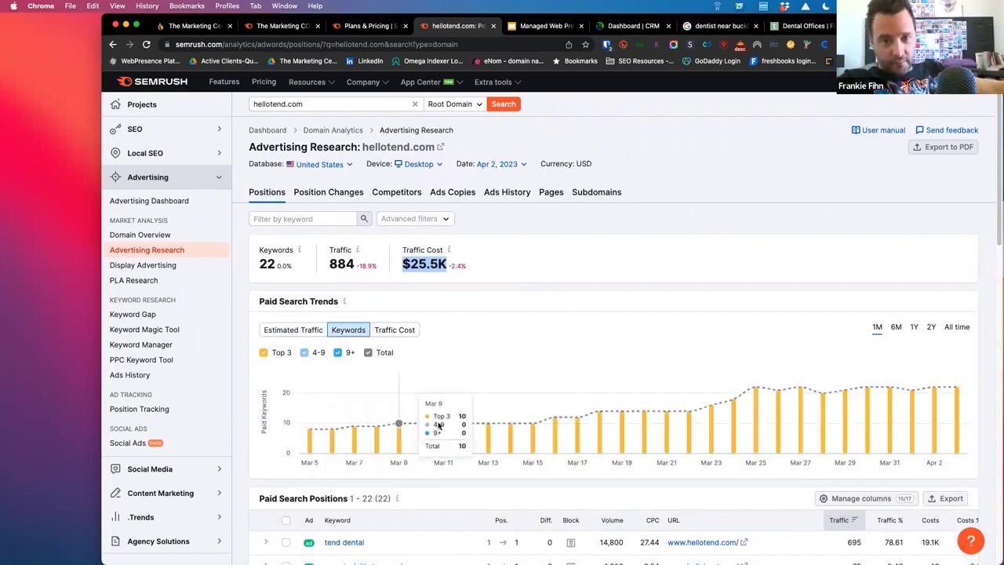
pyautogui.click(957, 326)
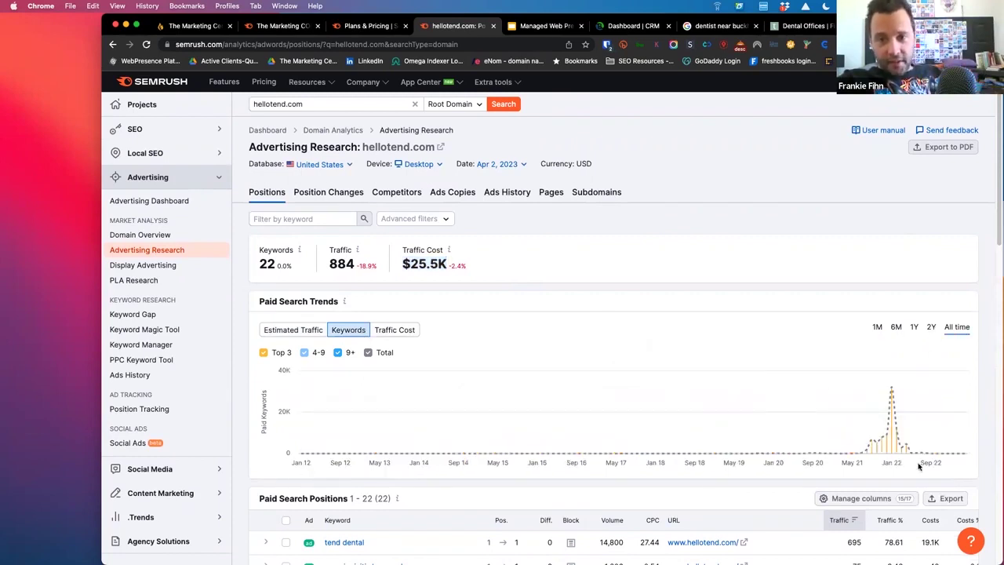
pyautogui.moveTo(857, 454)
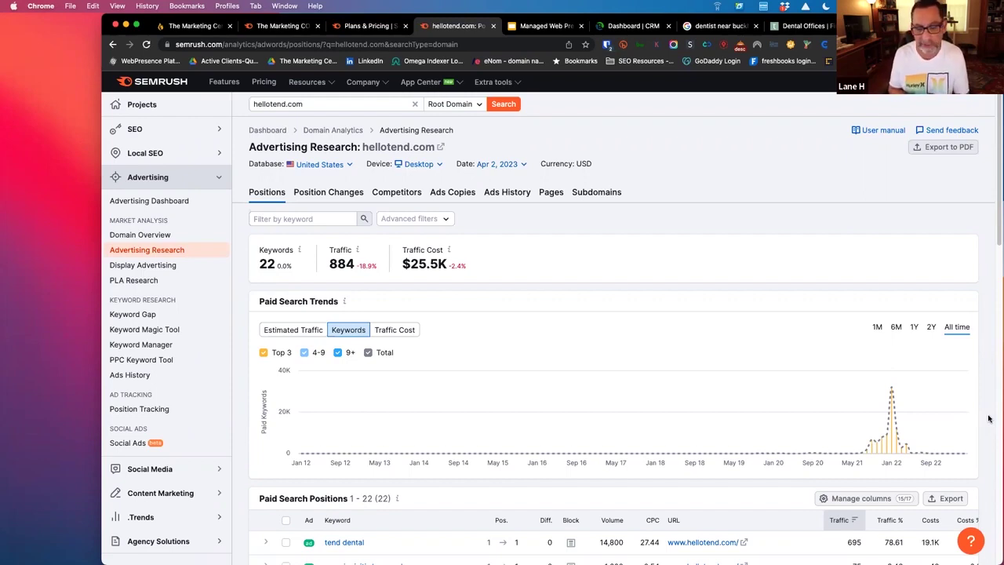
pyautogui.moveTo(892, 390)
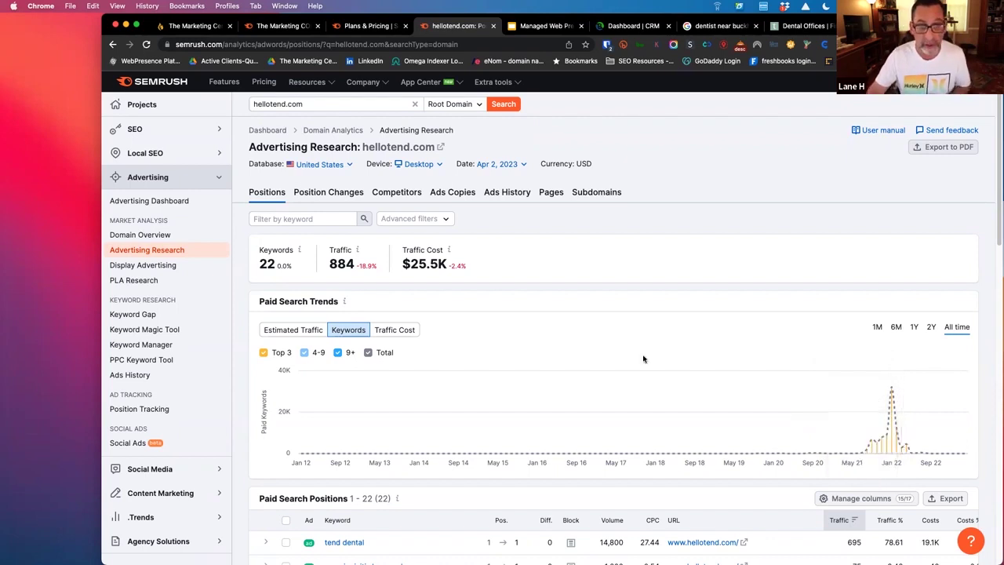
# Highlight the Traffic Cost figure and view the paid keywords trend over six months and two years
pyautogui.doubleClick(433, 264)
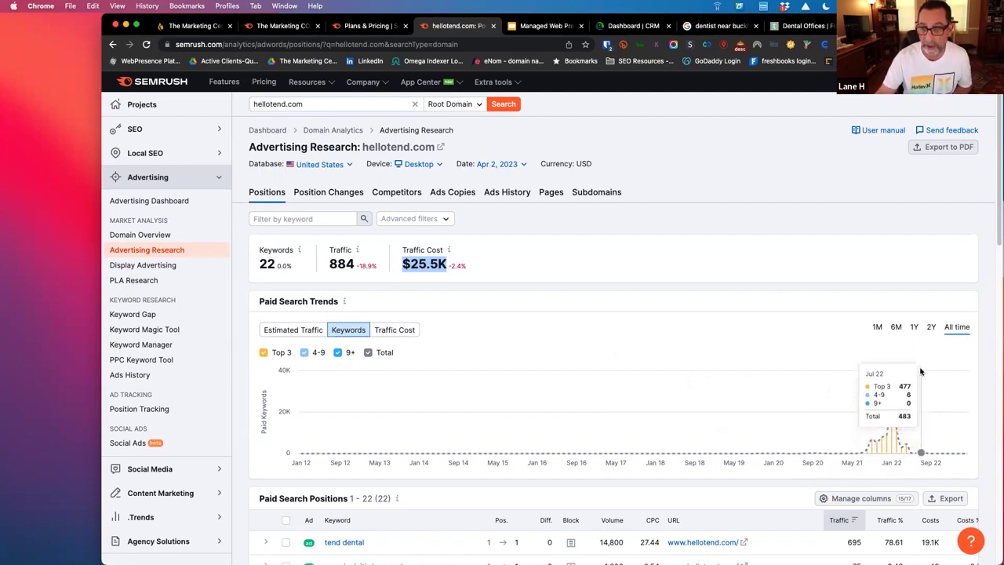
pyautogui.click(895, 327)
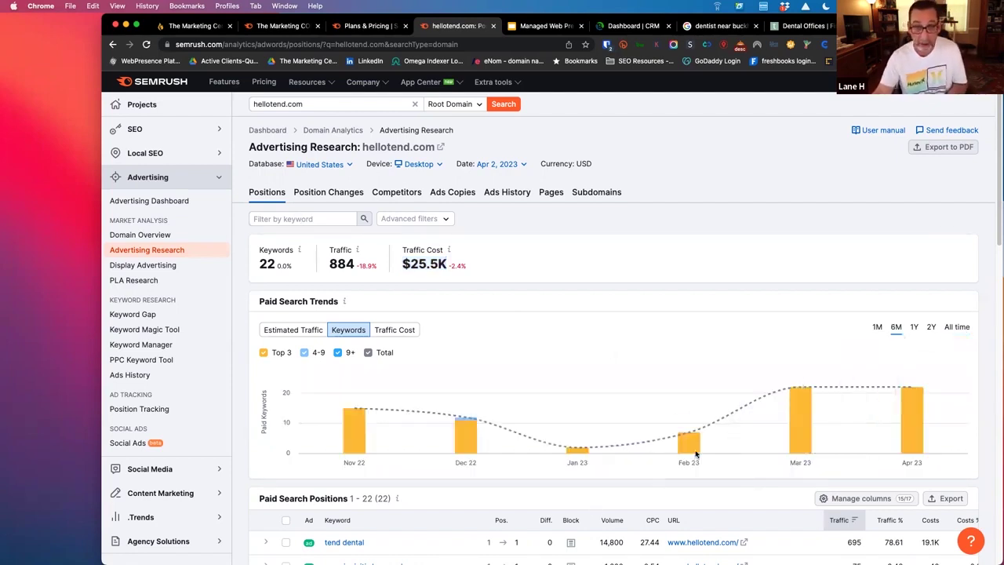
pyautogui.click(929, 327)
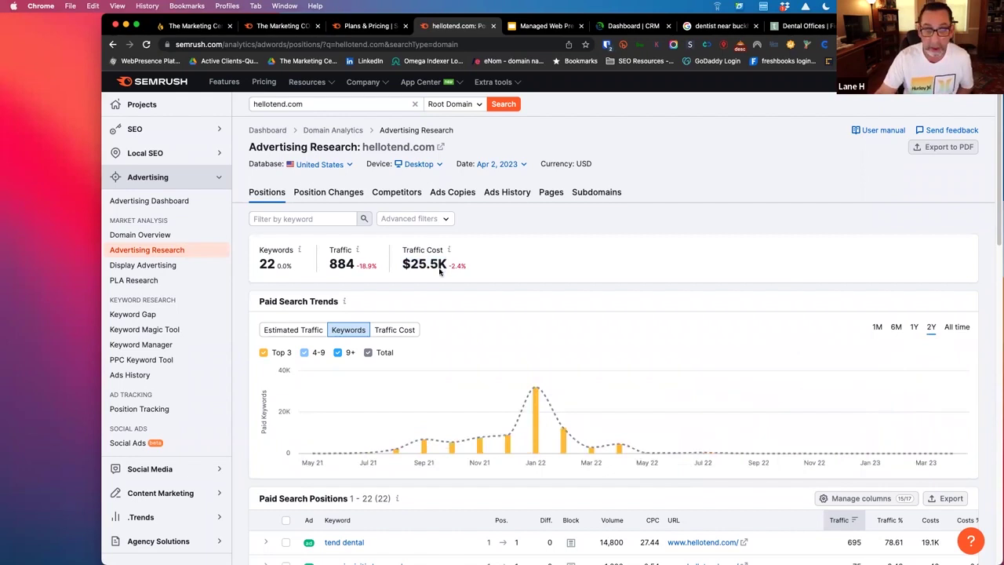
# Open hellotend.com's ad copies and highlight the description of the "Dental done differently - Me..." ad
pyautogui.click(462, 194)
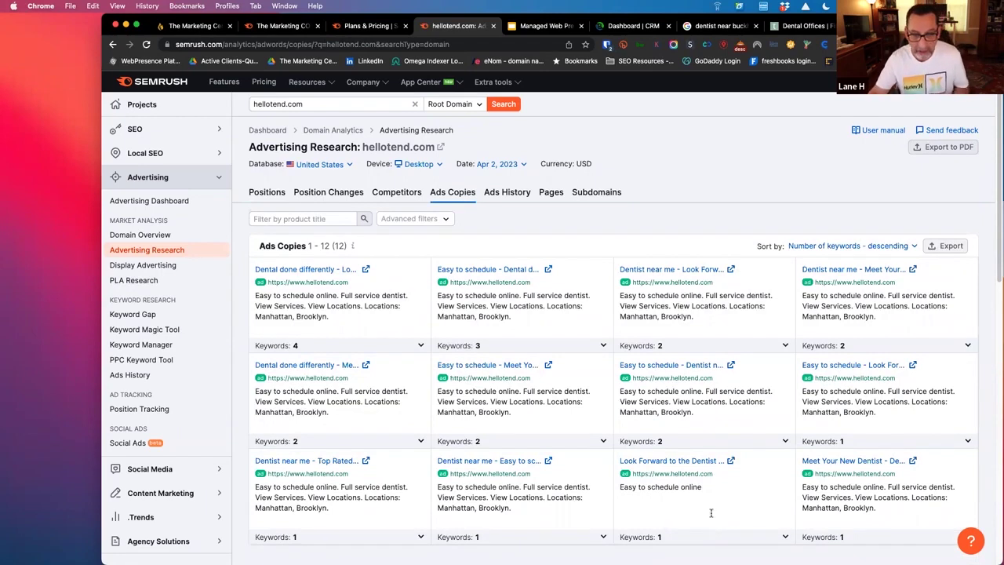
pyautogui.scroll(-4, 710, 513)
pyautogui.scroll(2, 709, 474)
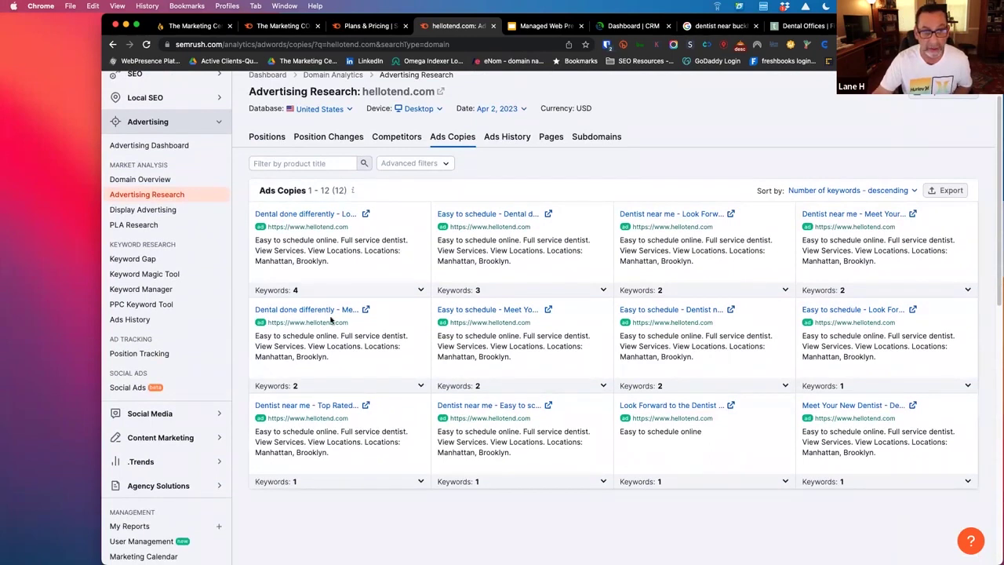
pyautogui.moveTo(340, 357); pyautogui.dragTo(251, 336)
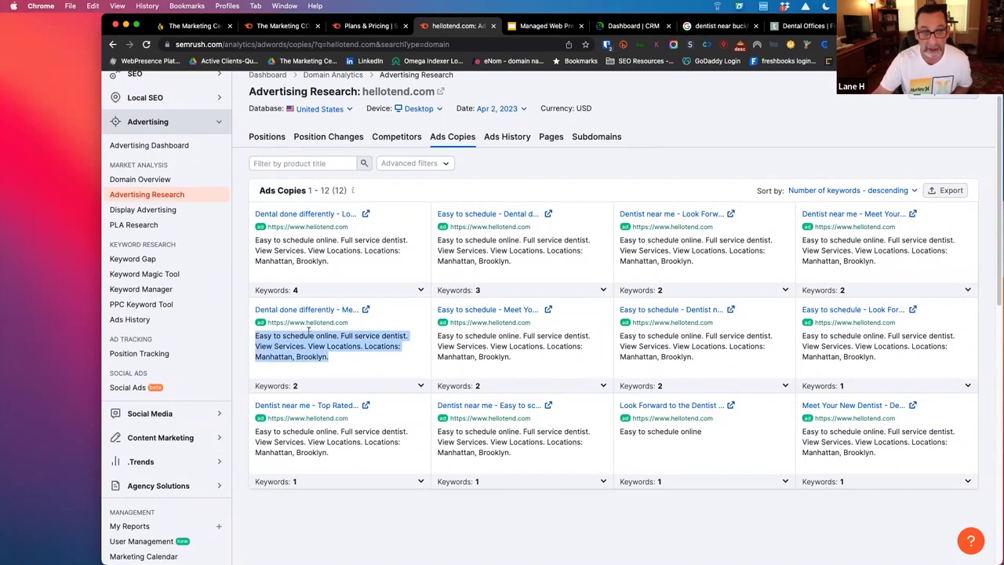
# Open the landing page of the "Dental done differently - Me..." ad in a new tab, dismiss the insurance pop-up and look through the page
pyautogui.rightClick(366, 311)
pyautogui.press('Return')
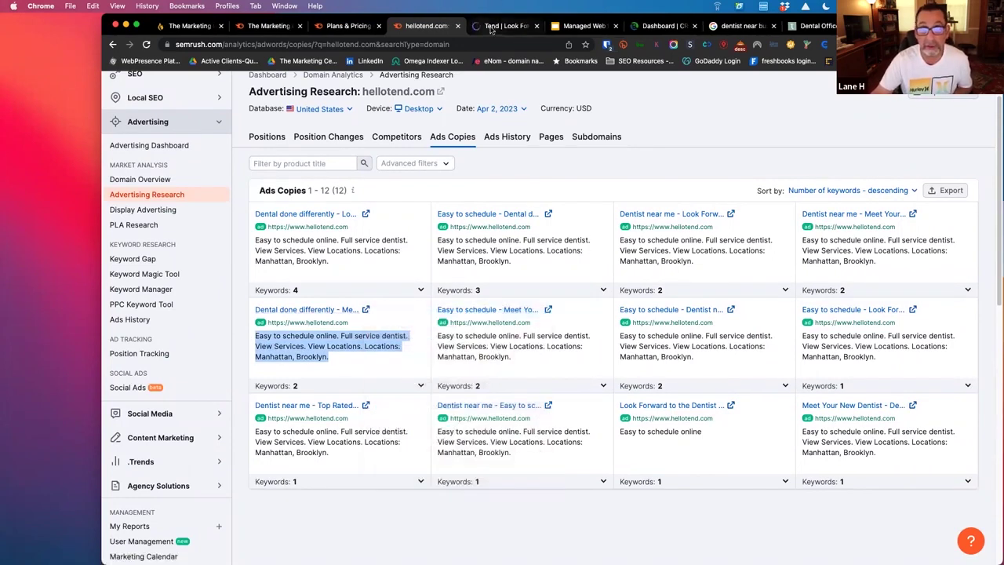
pyautogui.hotkey('ctrl', 'Tab')
pyautogui.scroll(-10, 614, 394)
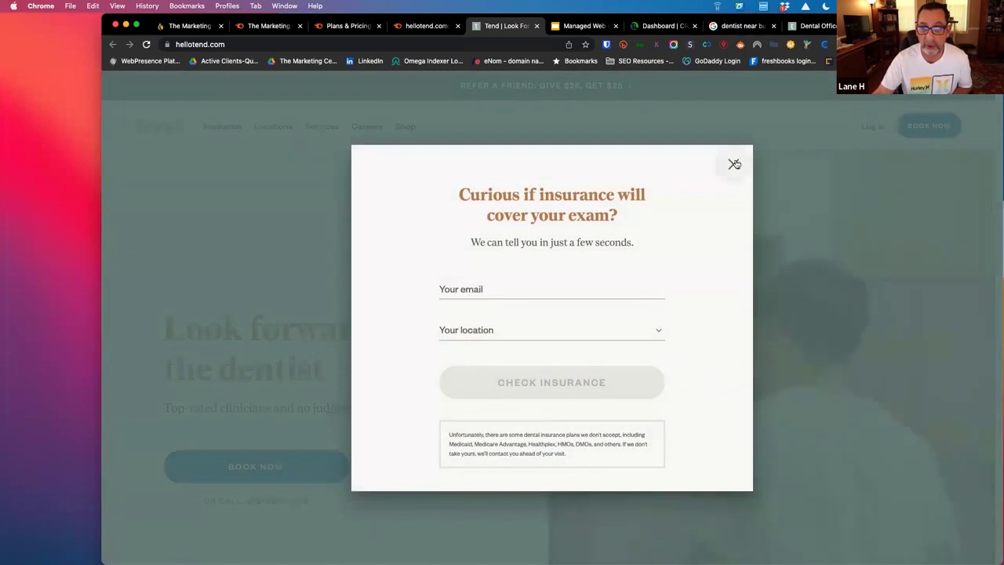
pyautogui.click(733, 164)
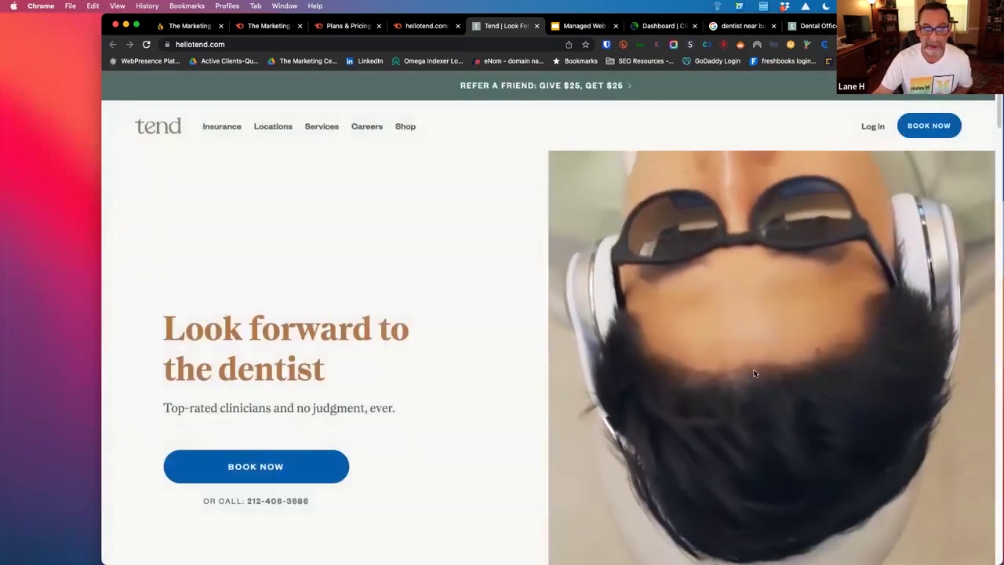
pyautogui.scroll(-3, 752, 373)
pyautogui.scroll(-10, 754, 373)
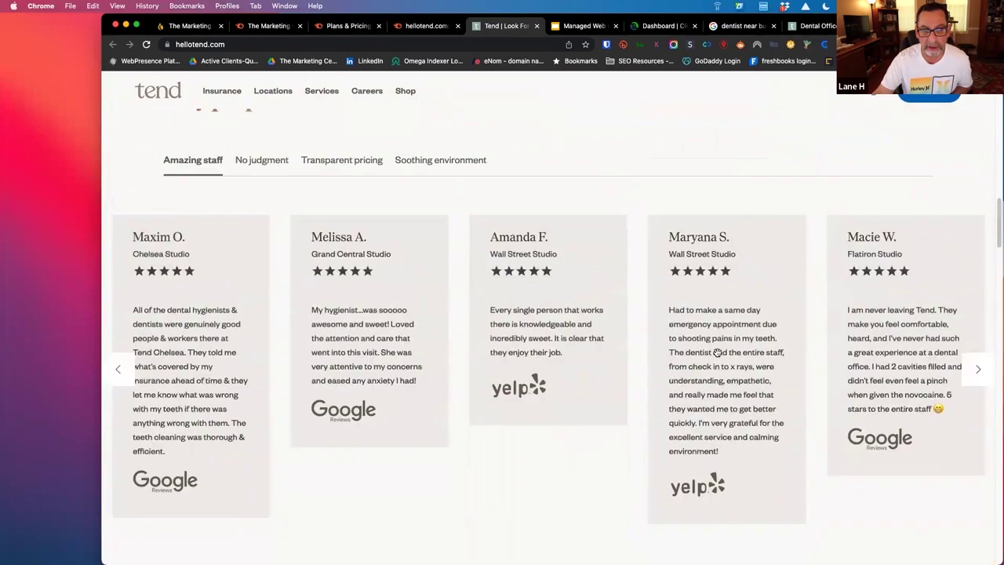
pyautogui.scroll(10, 717, 353)
pyautogui.scroll(3, 717, 351)
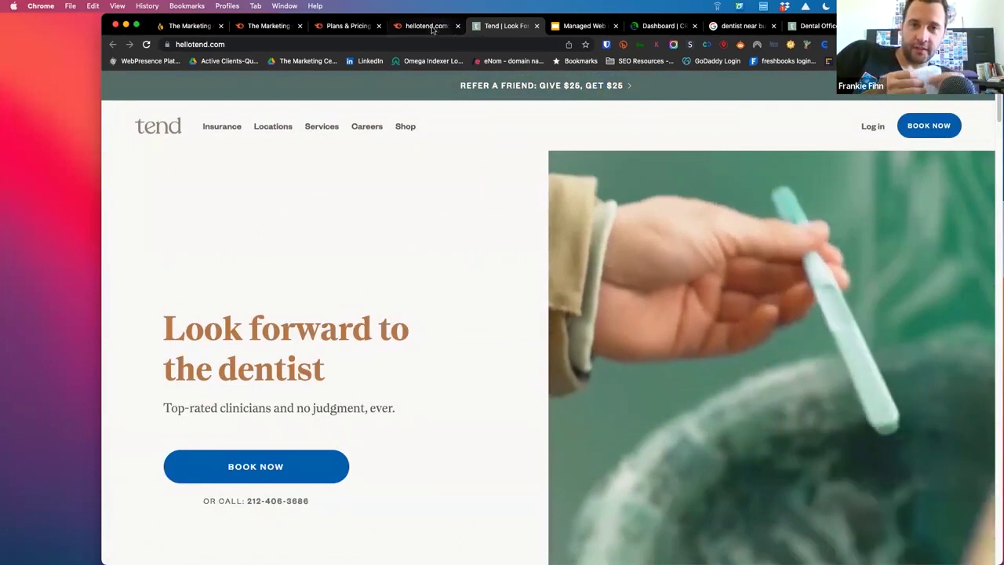
# Return to hellotend.com's ad copies and open the "Look Forward to the Dentist" ad's landing page in another new tab
pyautogui.click(432, 29)
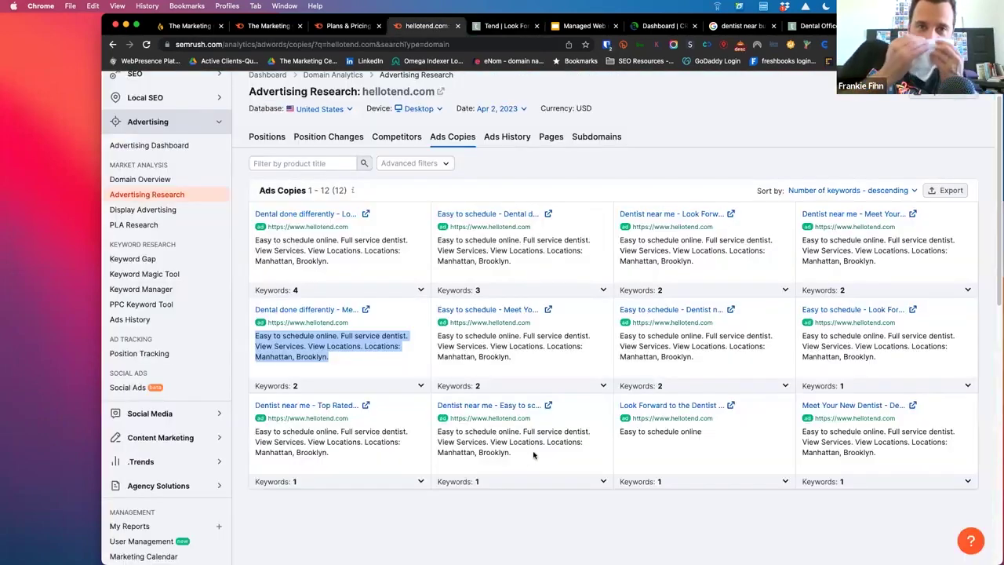
pyautogui.rightClick(730, 407)
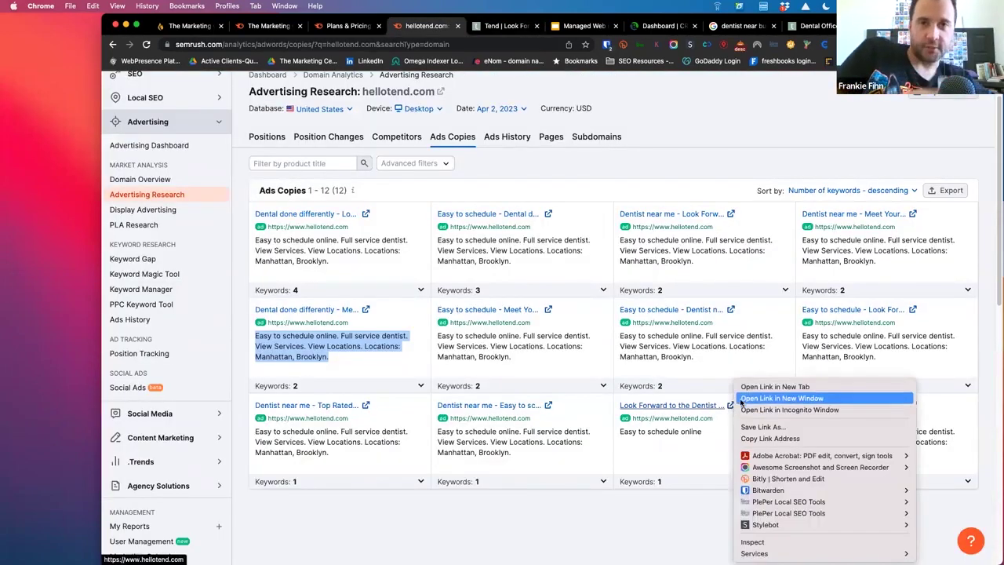
pyautogui.click(772, 381)
pyautogui.click(542, 26)
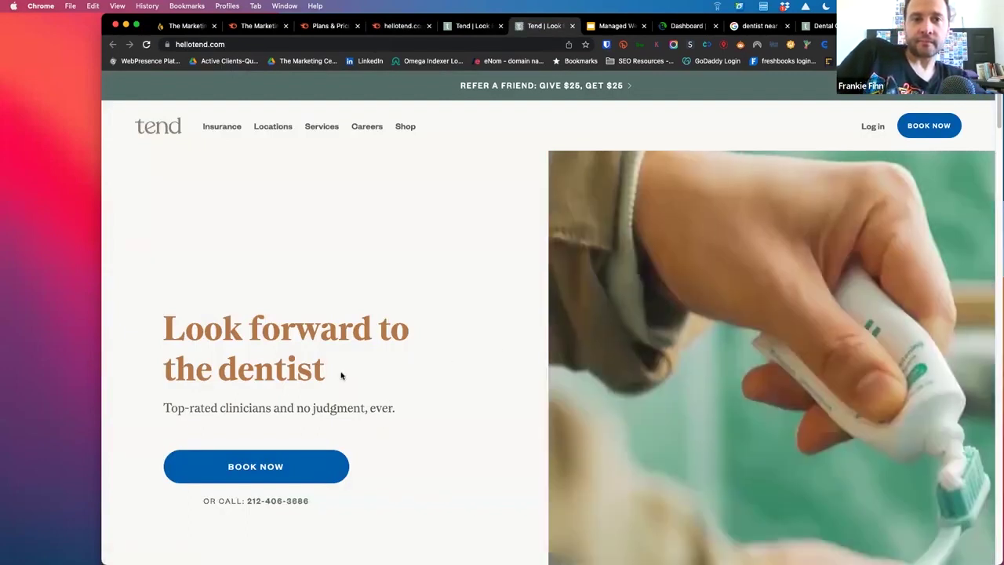
# Highlight the landing page's headline, dismiss the insurance pop-up, look through the page and return to the Semrush ad copies
pyautogui.moveTo(341, 366); pyautogui.dragTo(145, 355)
pyautogui.click(145, 356)
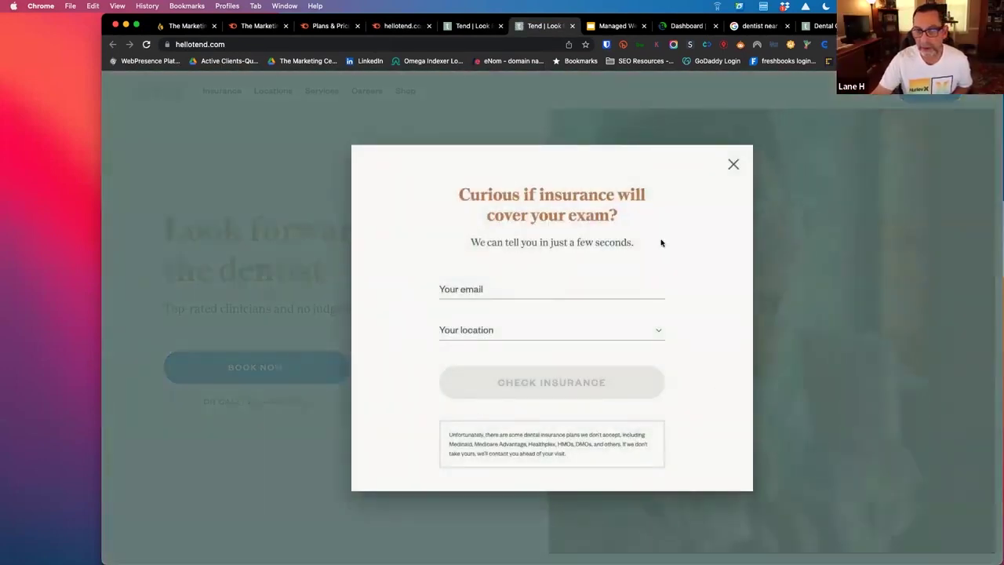
pyautogui.click(732, 164)
pyautogui.scroll(-4, 827, 359)
pyautogui.scroll(-5, 409, 396)
pyautogui.scroll(12, 457, 363)
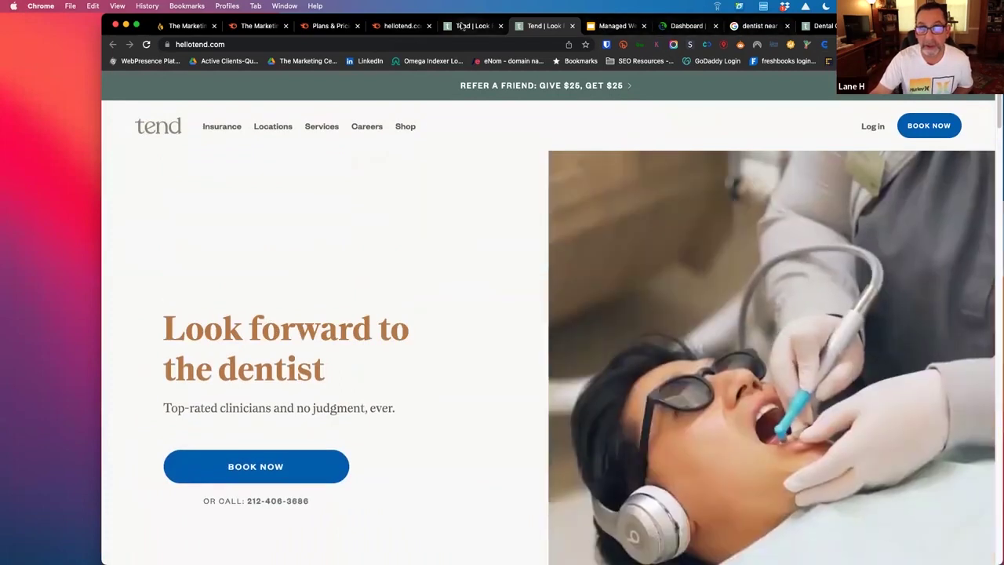
pyautogui.click(400, 25)
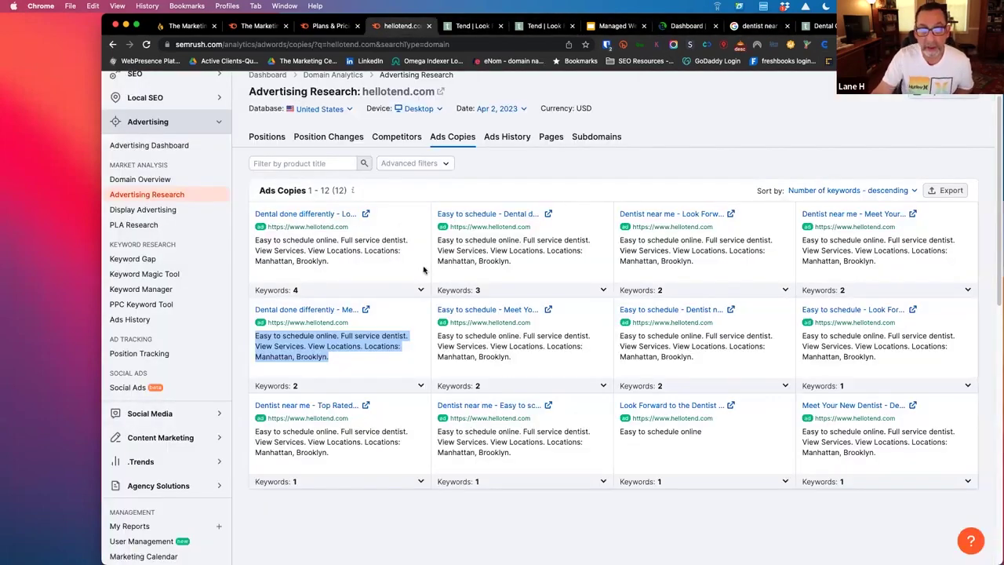
pyautogui.scroll(2, 343, 135)
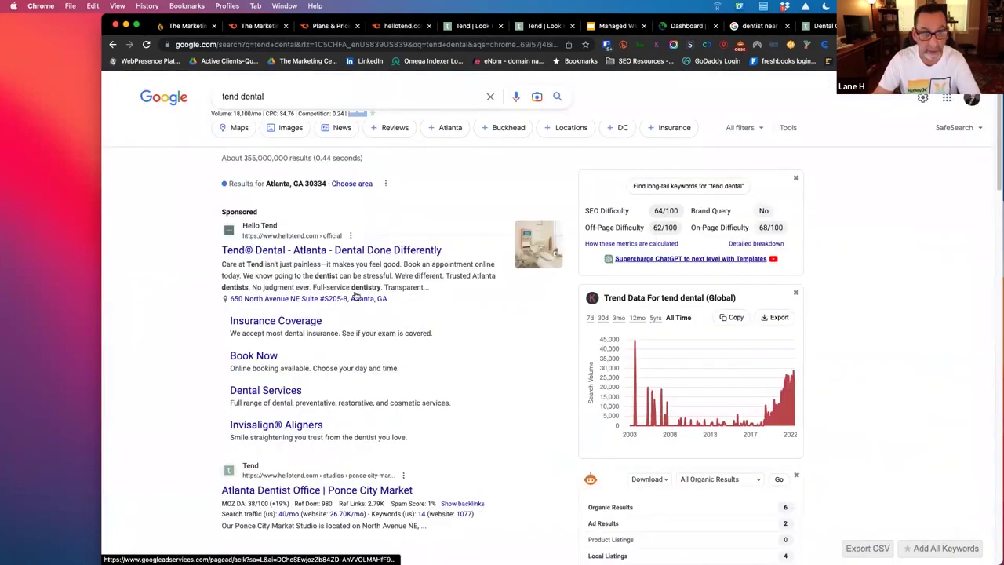
pyautogui.moveTo(286, 97); pyautogui.dragTo(171, 91)
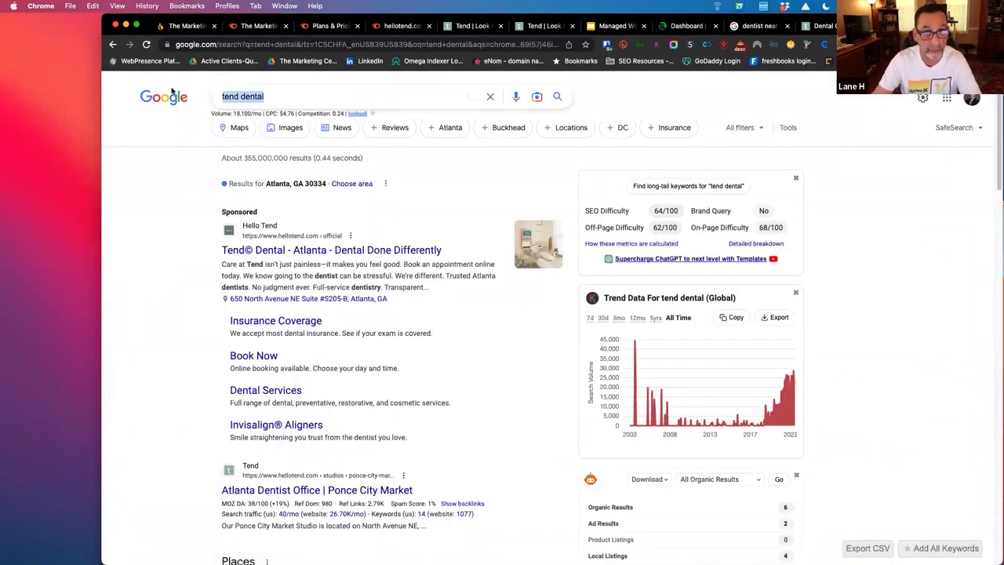
pyautogui.write('dentists ')
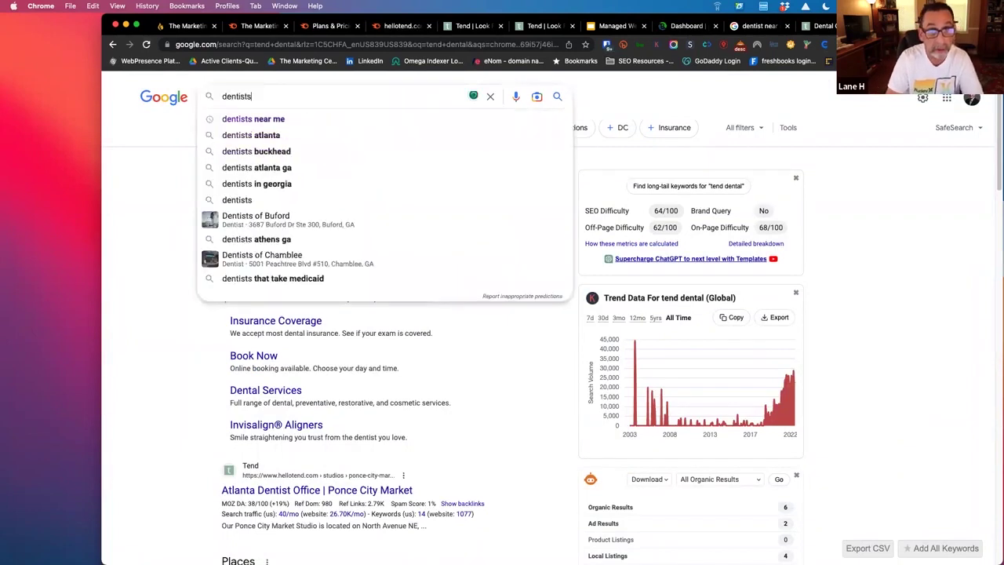
pyautogui.write('in buck')
pyautogui.press('BackSpace')
pyautogui.write('ck')
pyautogui.press('super+a')
pyautogui.press('BackSpace')
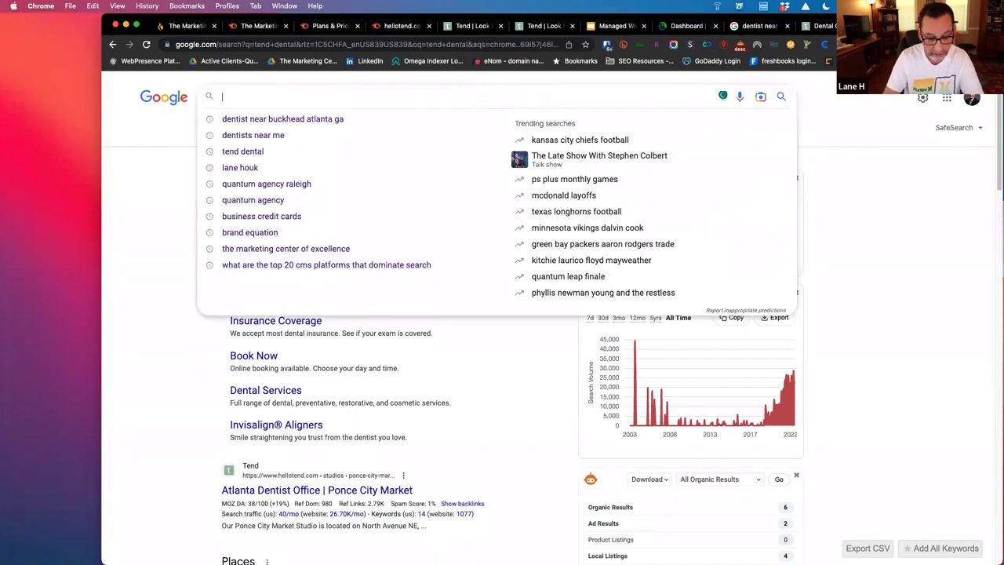
# Search Google for "best dentist in buckhead" and review the ads, local listings and organic results down to the end
pyautogui.write('best dentist in buckehead')
pyautogui.press('Return')
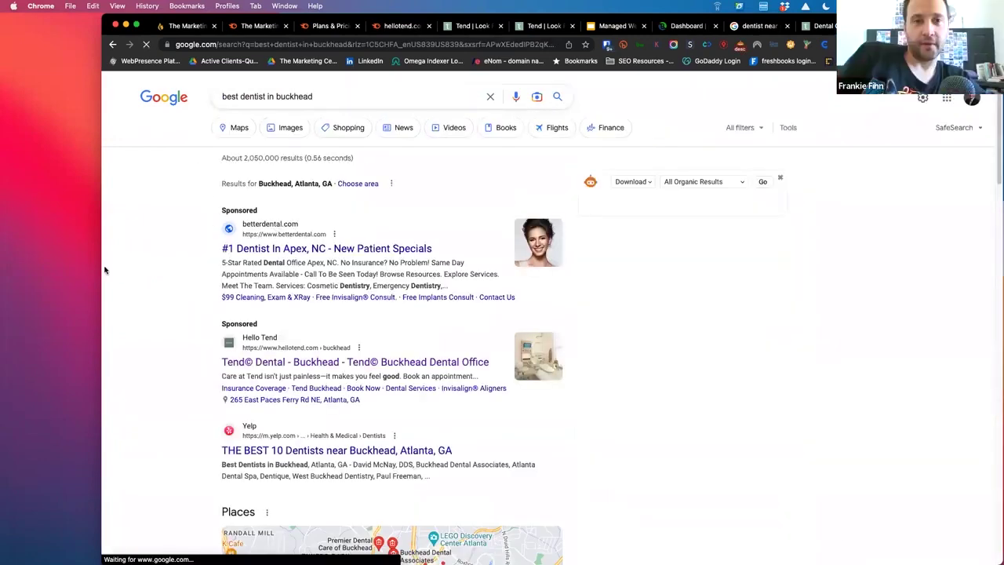
pyautogui.scroll(-1, 117, 313)
pyautogui.scroll(-1, 118, 313)
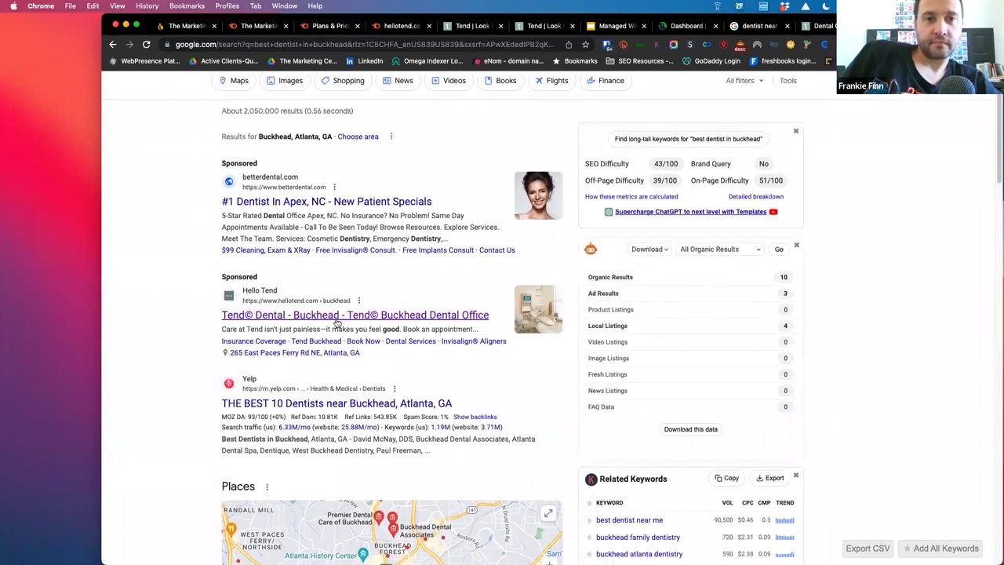
pyautogui.scroll(-2, 179, 250)
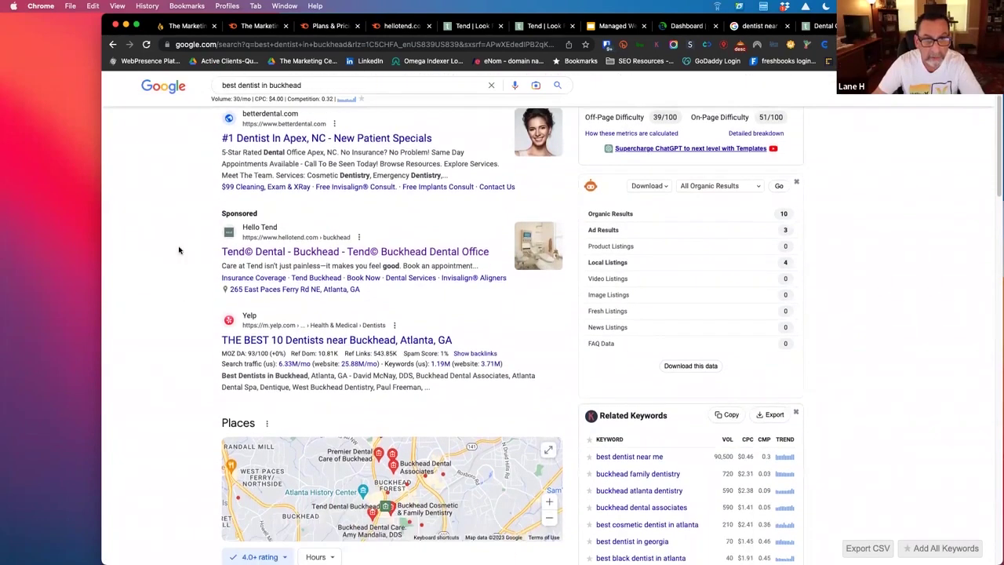
pyautogui.scroll(-8, 179, 250)
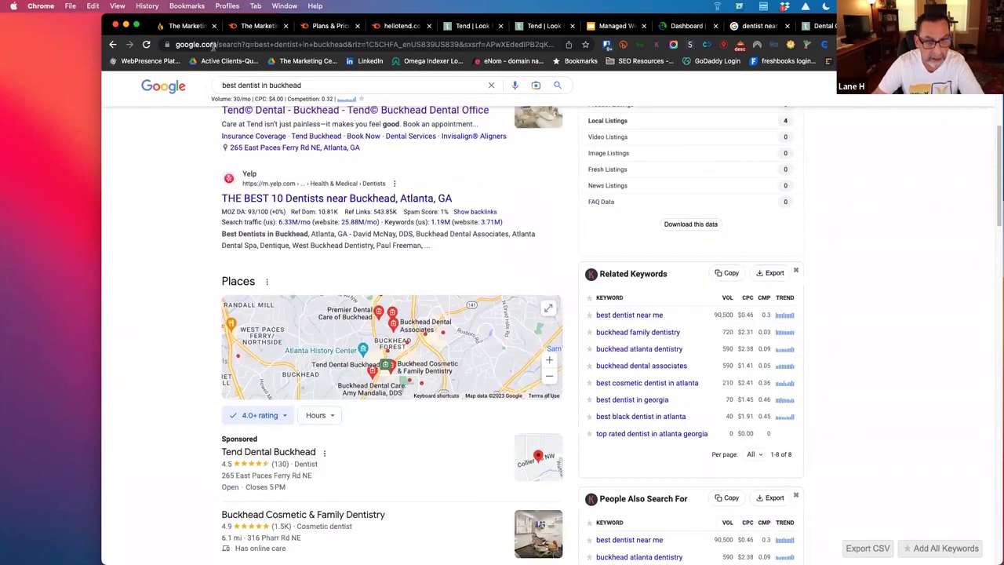
pyautogui.scroll(-3, 182, 314)
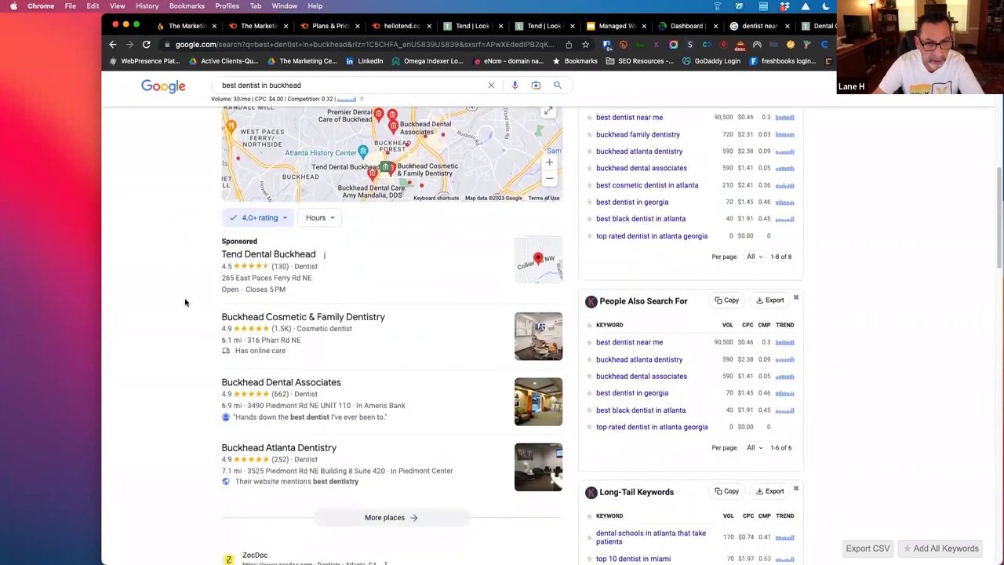
pyautogui.scroll(-20, 153, 282)
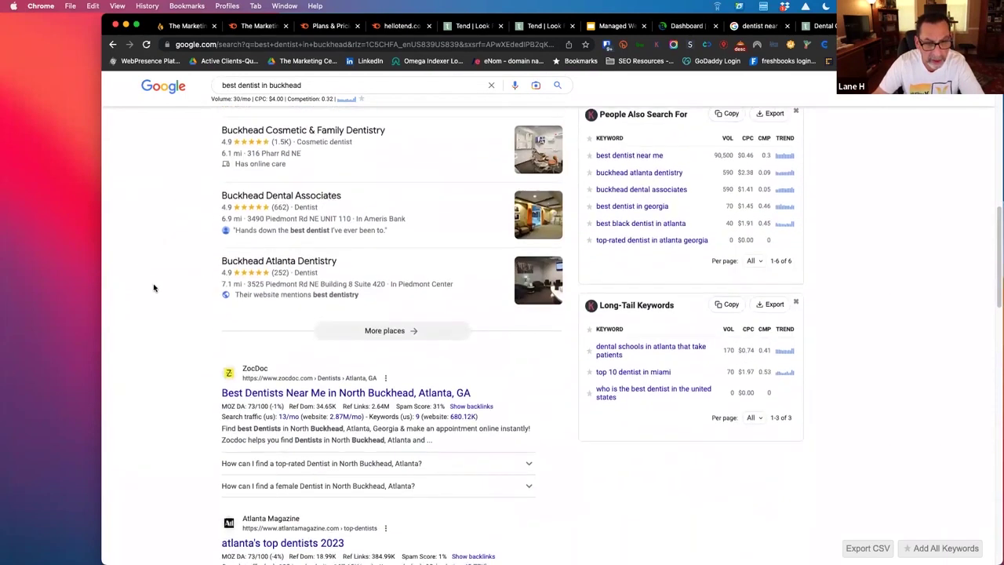
pyautogui.scroll(-7, 153, 287)
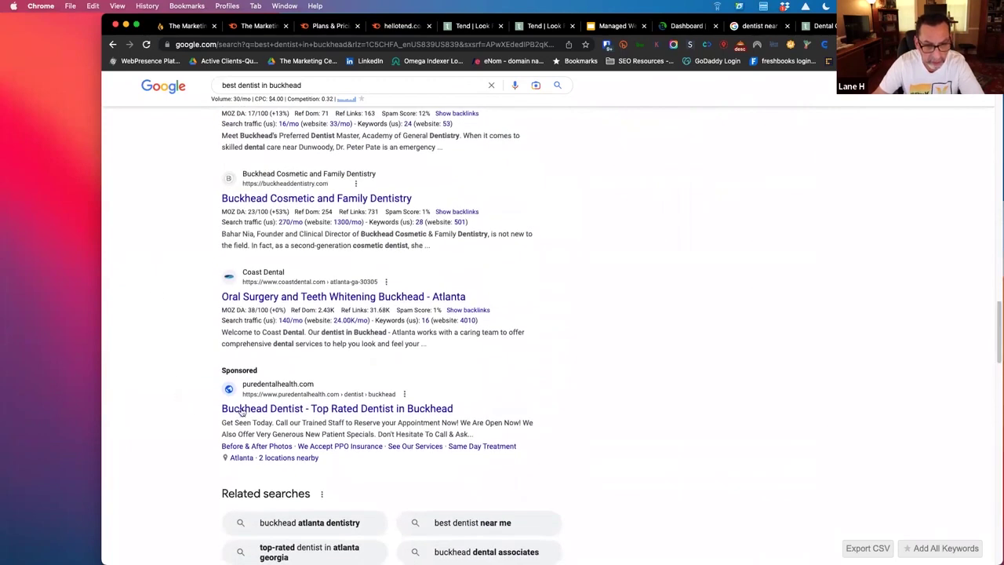
# Open puredentalhealth.com's sponsored "Buckhead Dentist" result in a new tab and copy the site's root address from its URL
pyautogui.rightClick(286, 400)
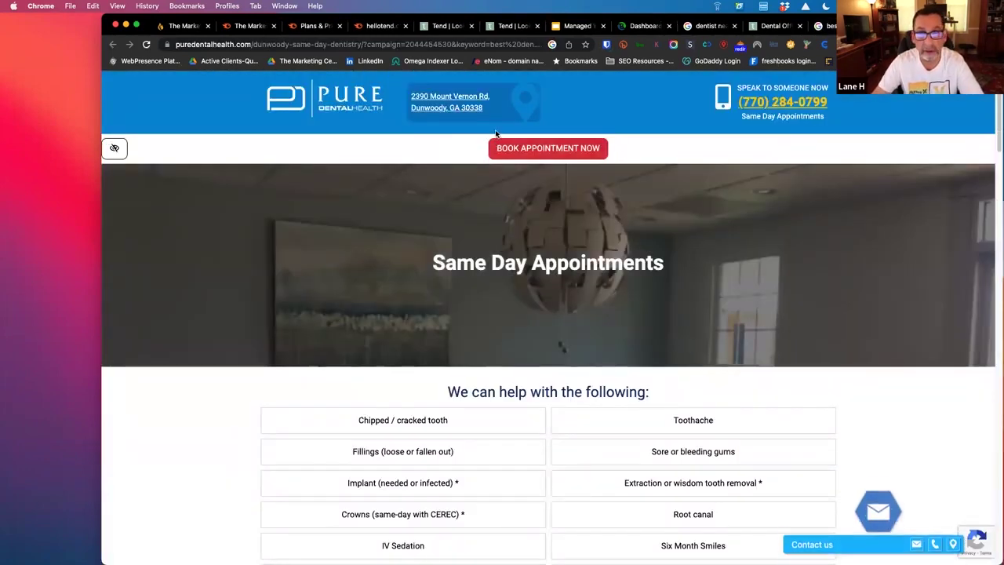
pyautogui.moveTo(247, 44); pyautogui.dragTo(151, 46)
pyautogui.press('super+c')
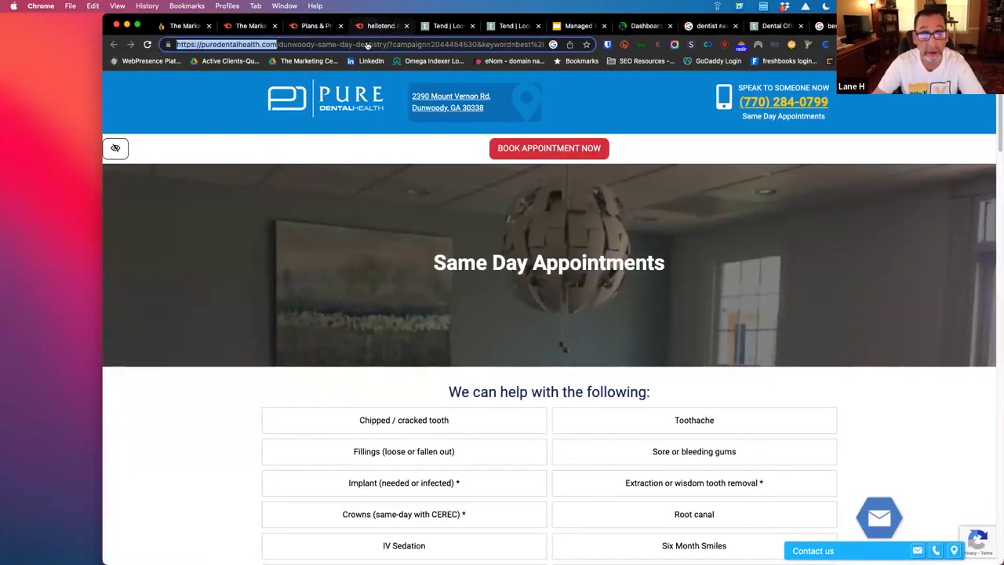
pyautogui.click(378, 26)
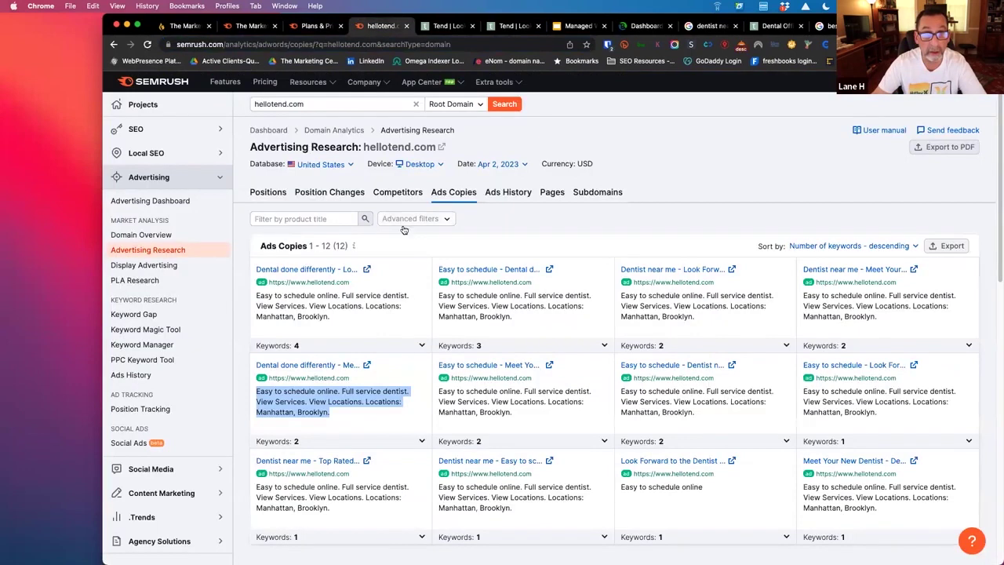
pyautogui.tripleClick(304, 113)
pyautogui.press('super+v')
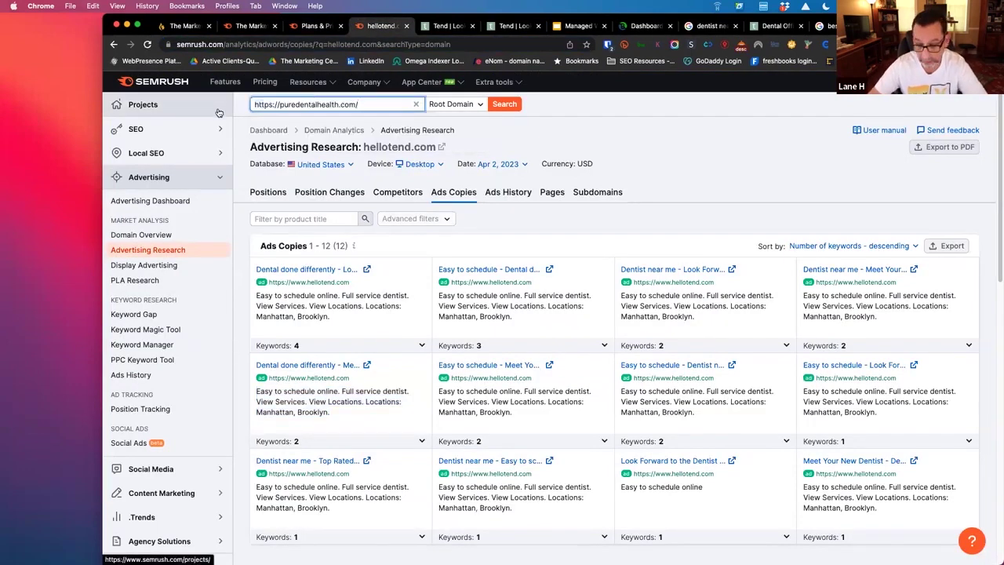
pyautogui.press('Return')
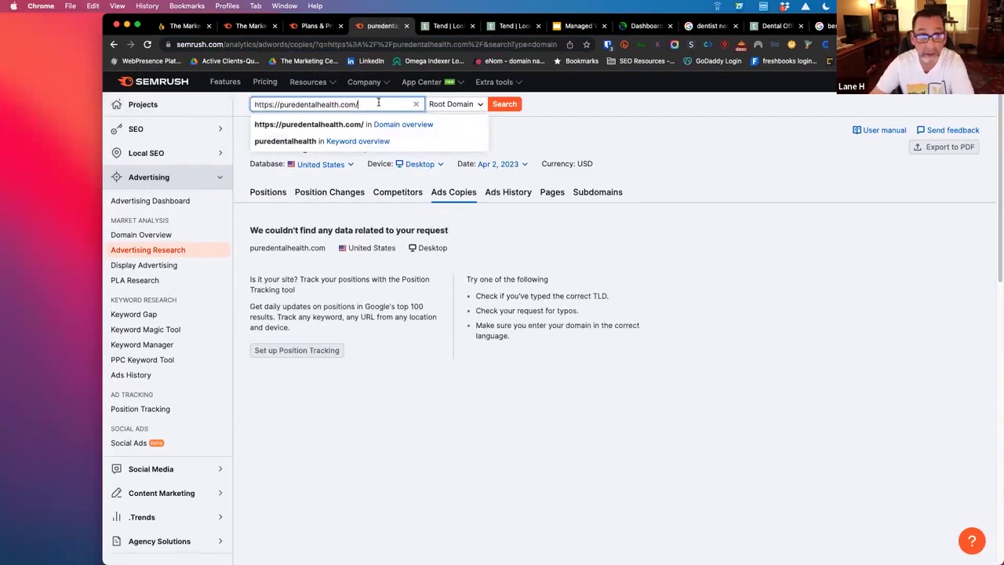
# Strip the protocol and trailing slash from the domain query and search for puredentalhealth.com's ad copies again
pyautogui.press('BackSpace')
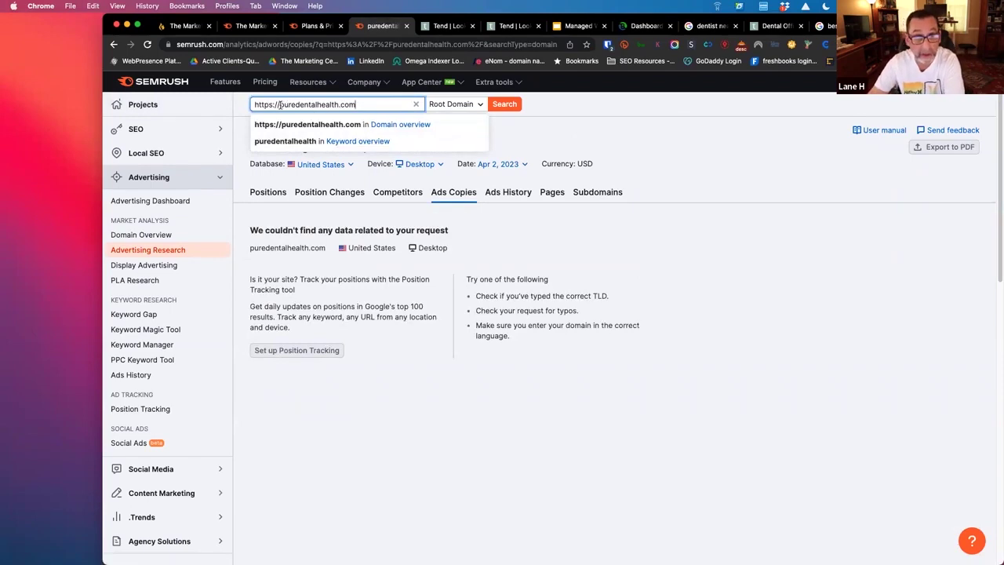
pyautogui.moveTo(279, 104); pyautogui.dragTo(253, 105)
pyautogui.press('BackSpace')
pyautogui.press('Return')
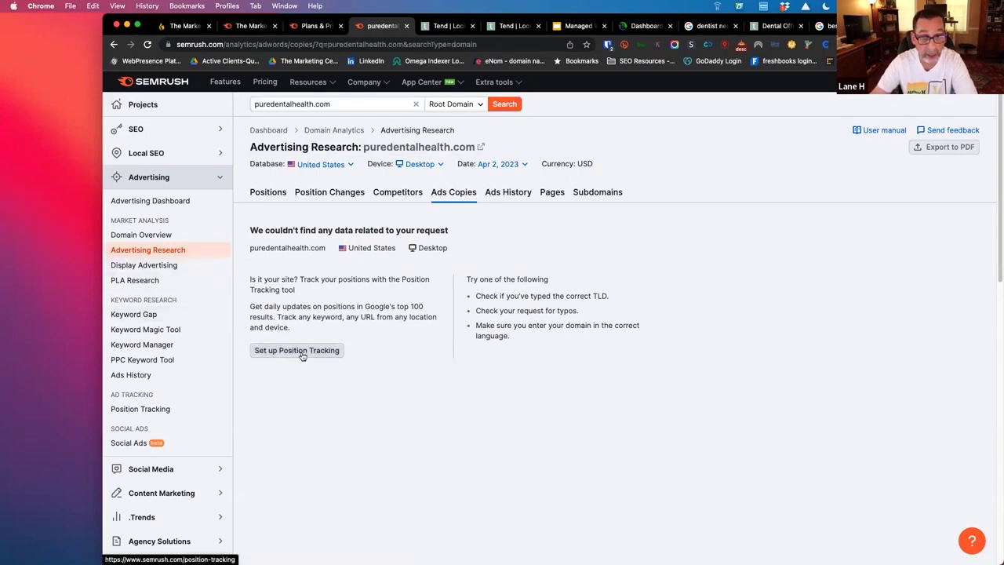
# Go back to the Pure Dental Health landing page, look through its content and return to its beginning
pyautogui.hotkey('ctrl', 'Tab')
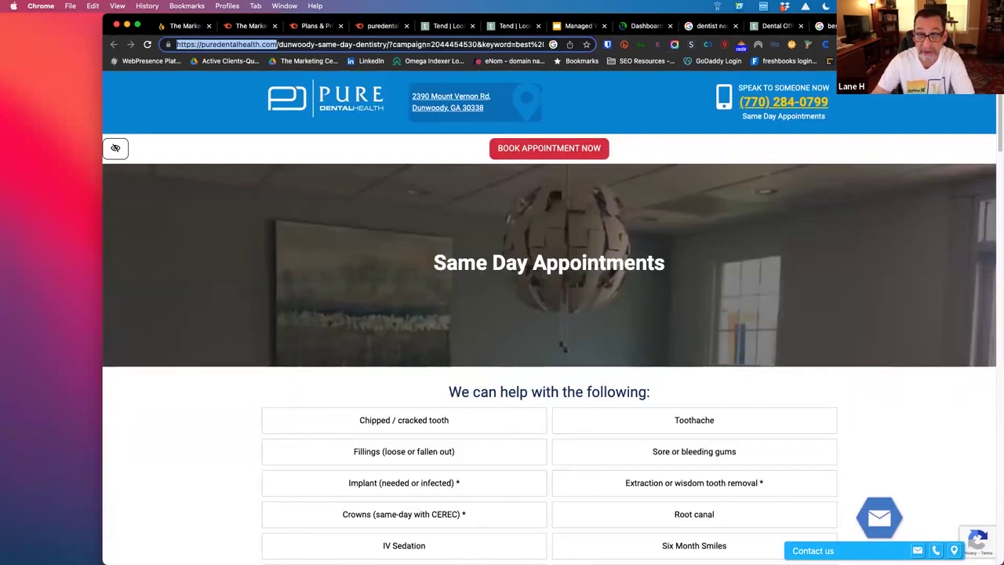
pyautogui.scroll(-1, 575, 316)
pyautogui.scroll(-5, 581, 343)
pyautogui.scroll(10, 758, 75)
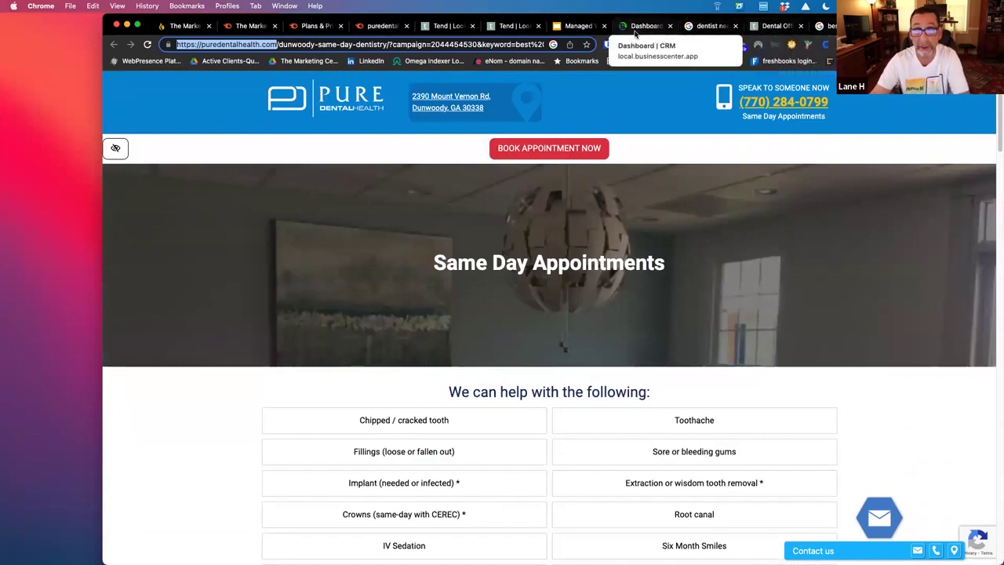
# Review the Google results for "dentist near buckhead atlanta ga" down to the sponsored ad at the end
pyautogui.click(708, 26)
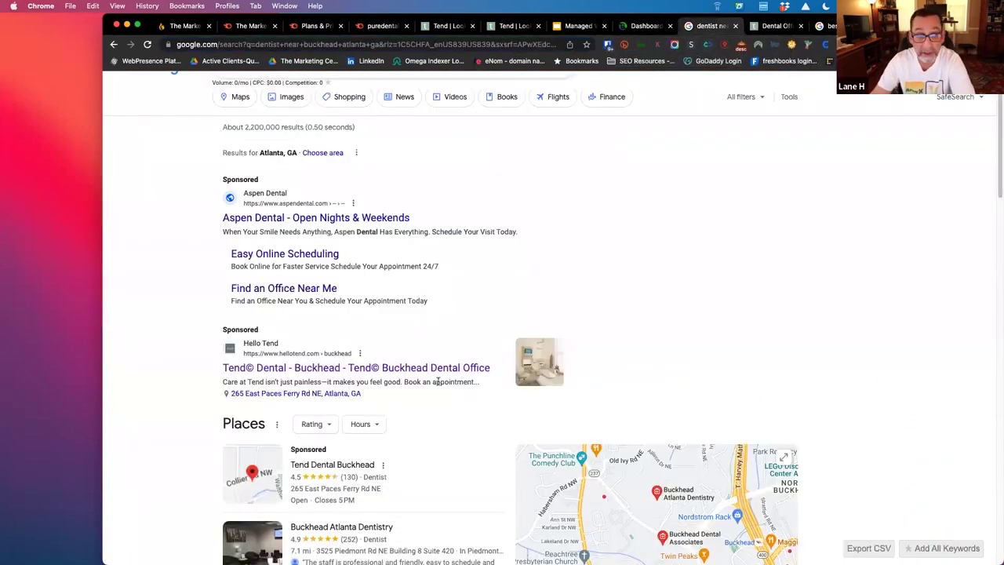
pyautogui.scroll(-5, 436, 388)
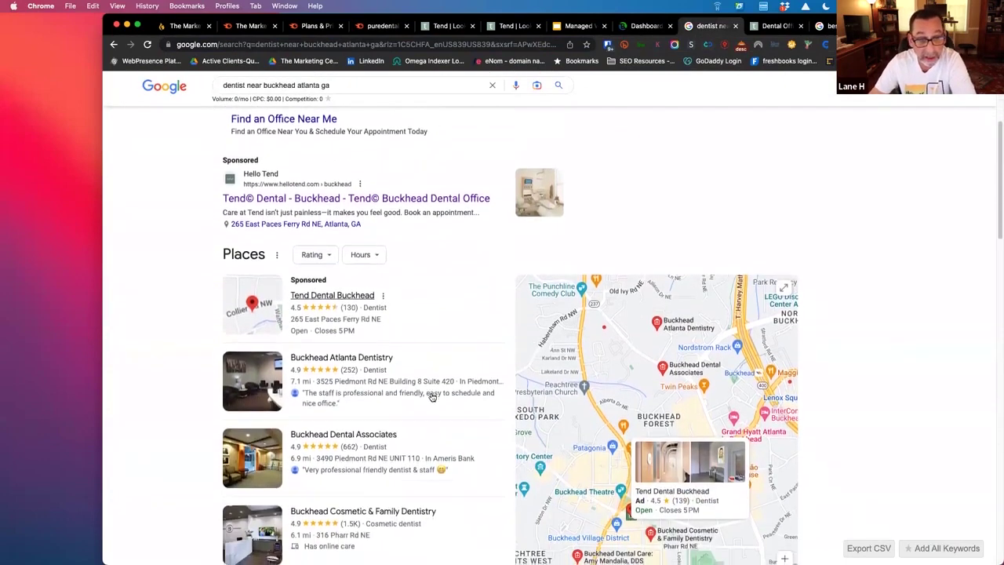
pyautogui.scroll(-10, 431, 397)
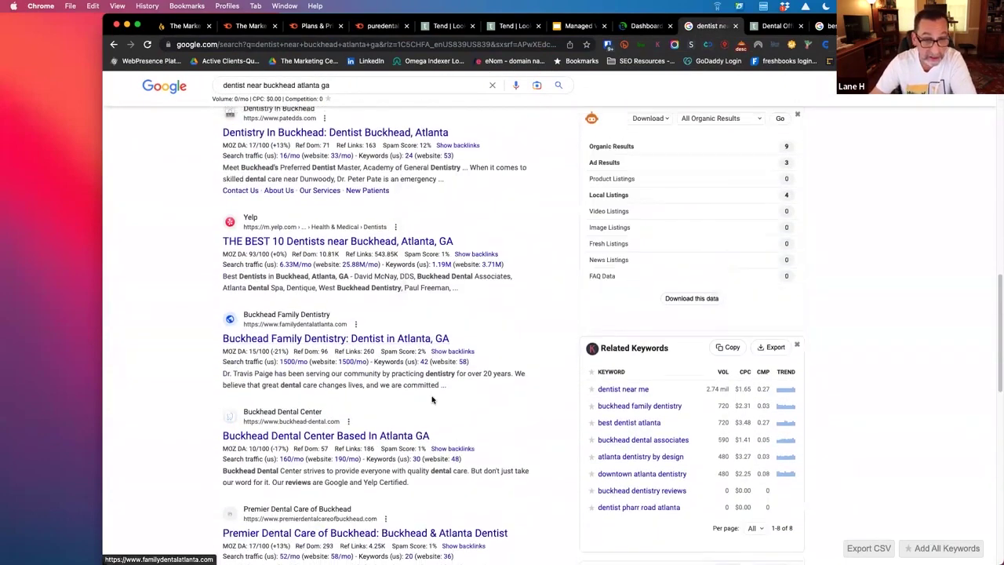
pyautogui.scroll(6, 431, 400)
pyautogui.scroll(-1, 385, 369)
pyautogui.scroll(-15, 374, 416)
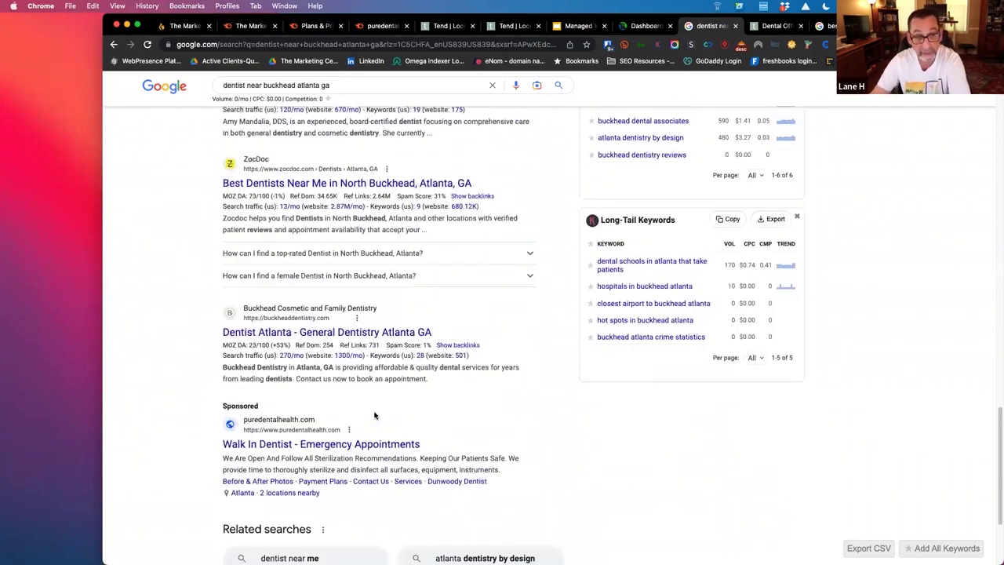
# Review the sponsored dentist ads around Google's related searches and return to the Semrush ads copies report for puredentalhealth.com
pyautogui.scroll(-4, 374, 416)
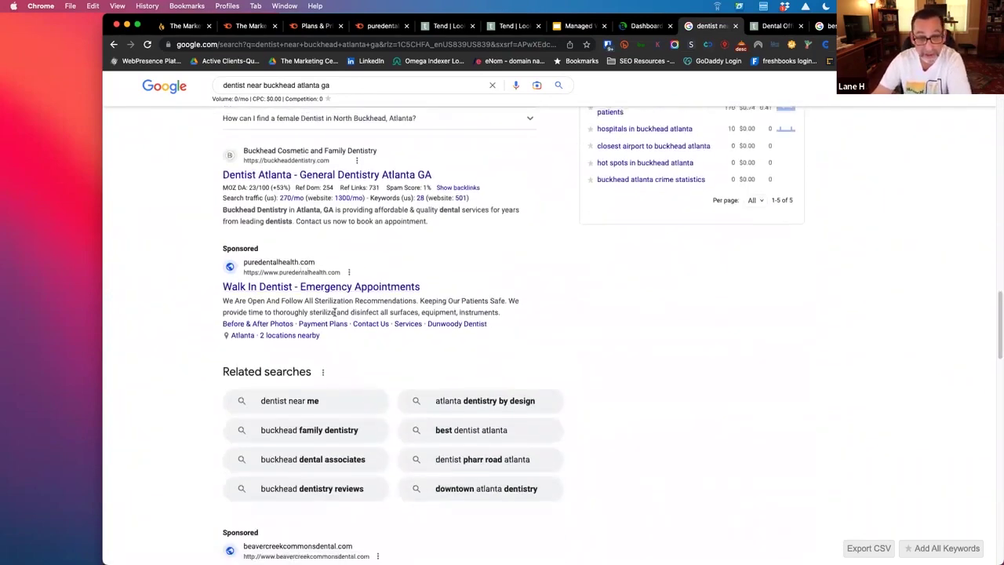
pyautogui.scroll(-3, 336, 312)
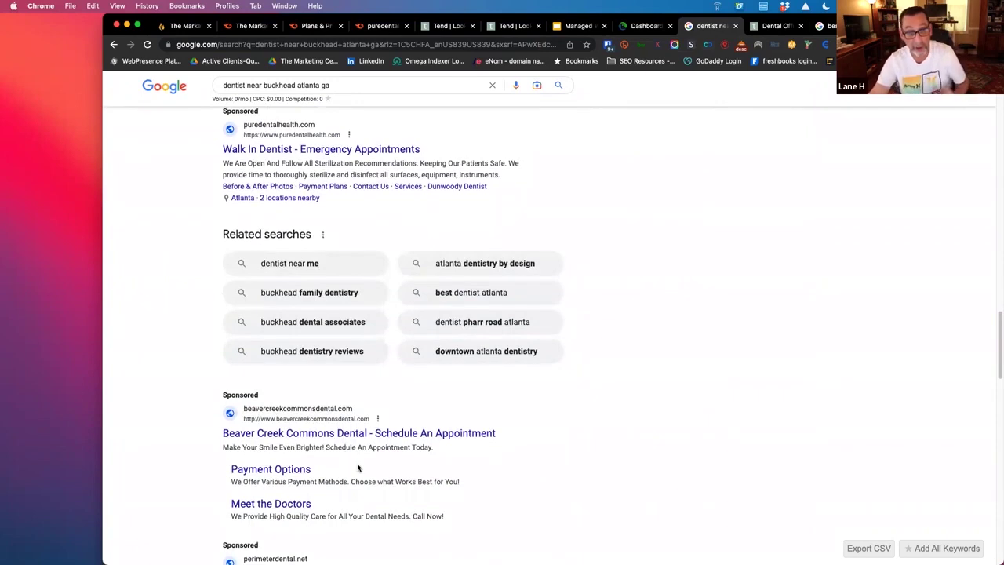
pyautogui.scroll(-1, 357, 468)
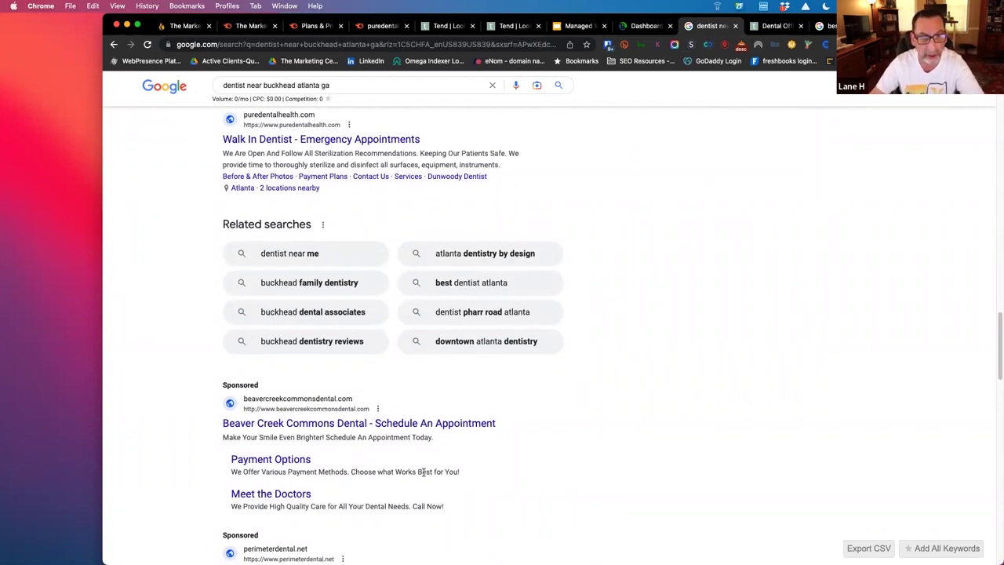
pyautogui.scroll(2, 435, 466)
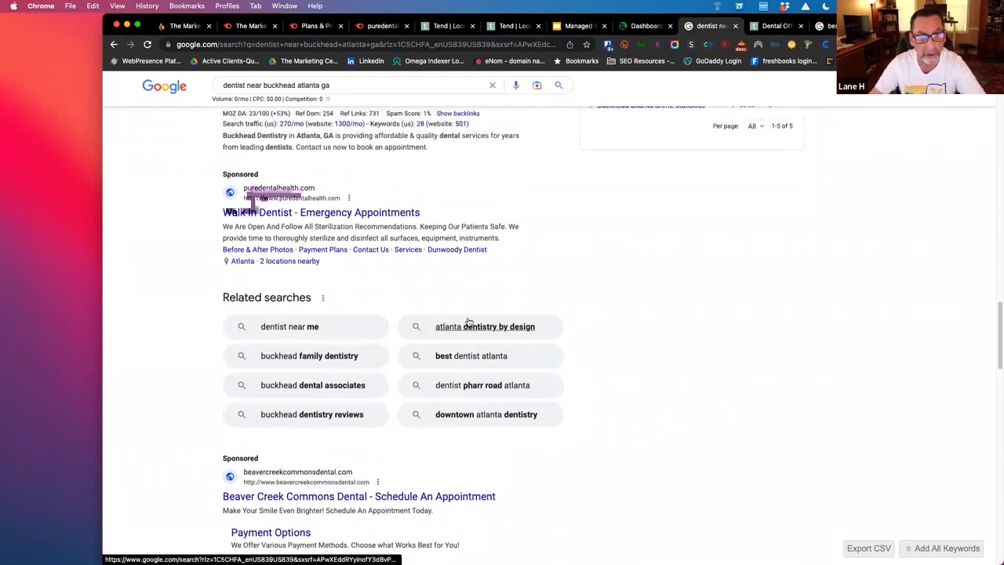
pyautogui.scroll(1, 468, 298)
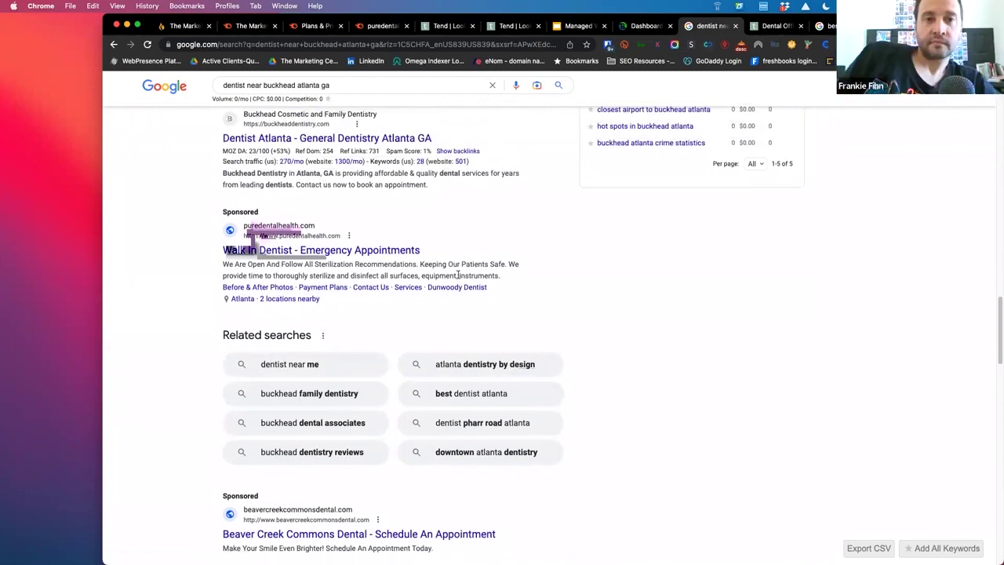
pyautogui.scroll(1, 468, 321)
pyautogui.click(383, 26)
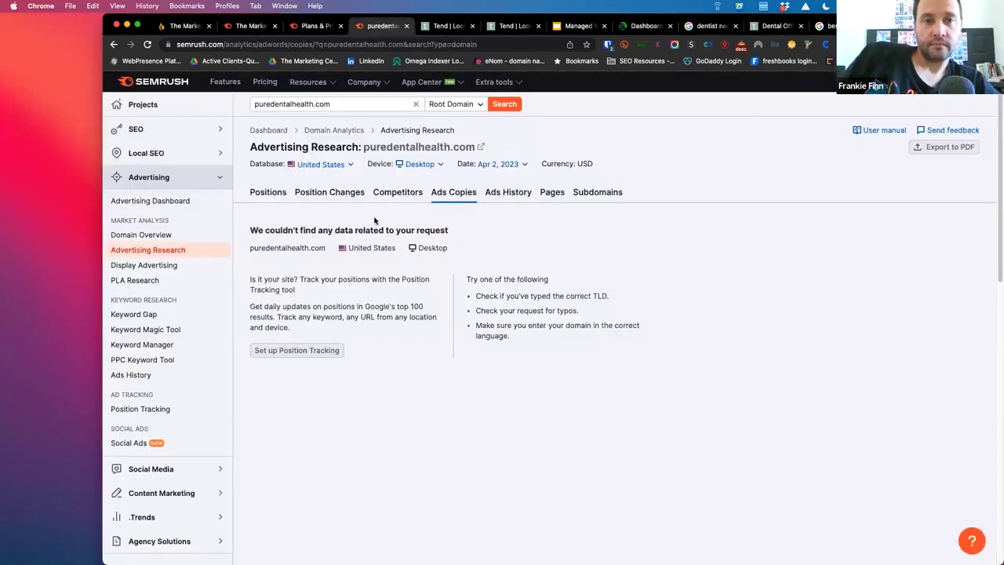